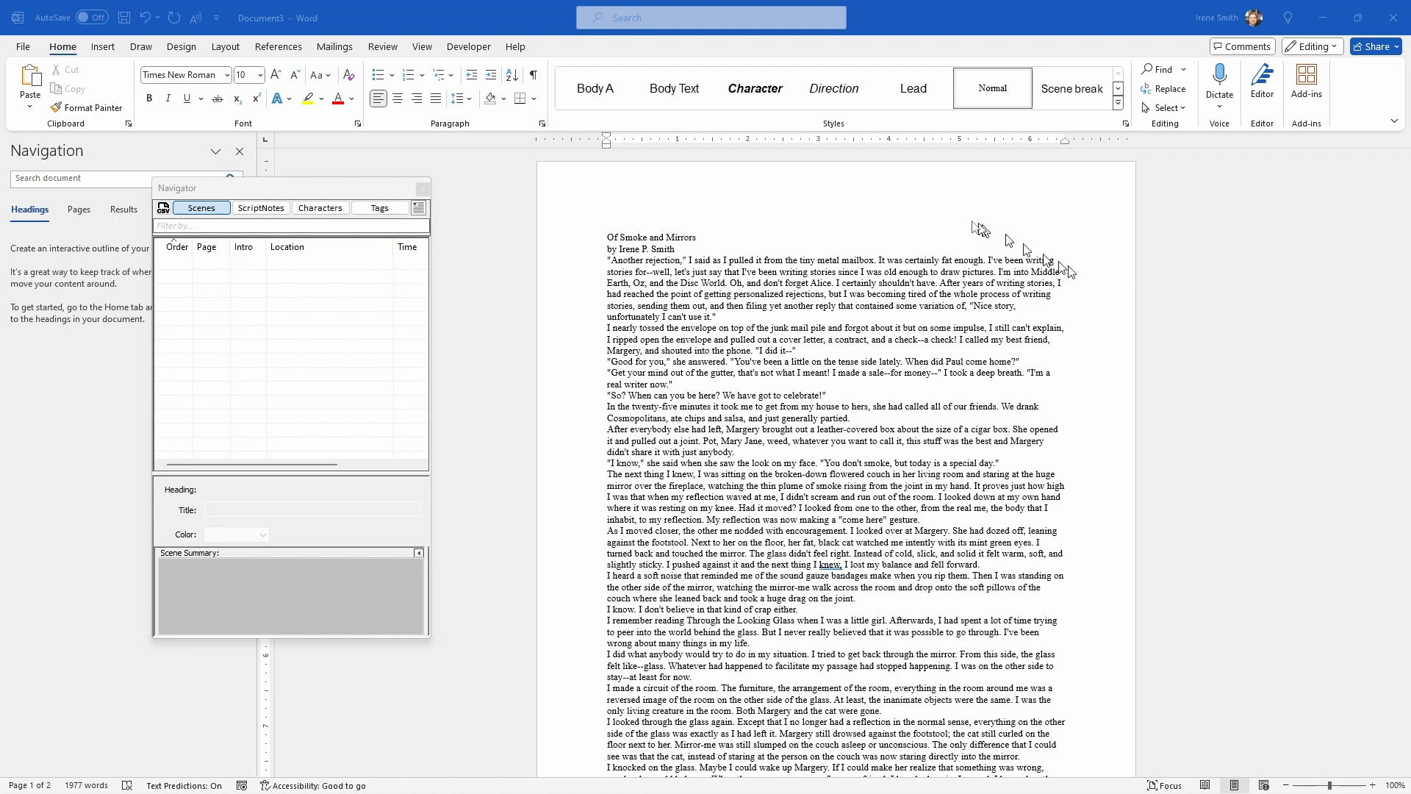
Step: Apply the Heading 1 style to the title line "Of Smoke and Mirrors"
left_click(722, 239)
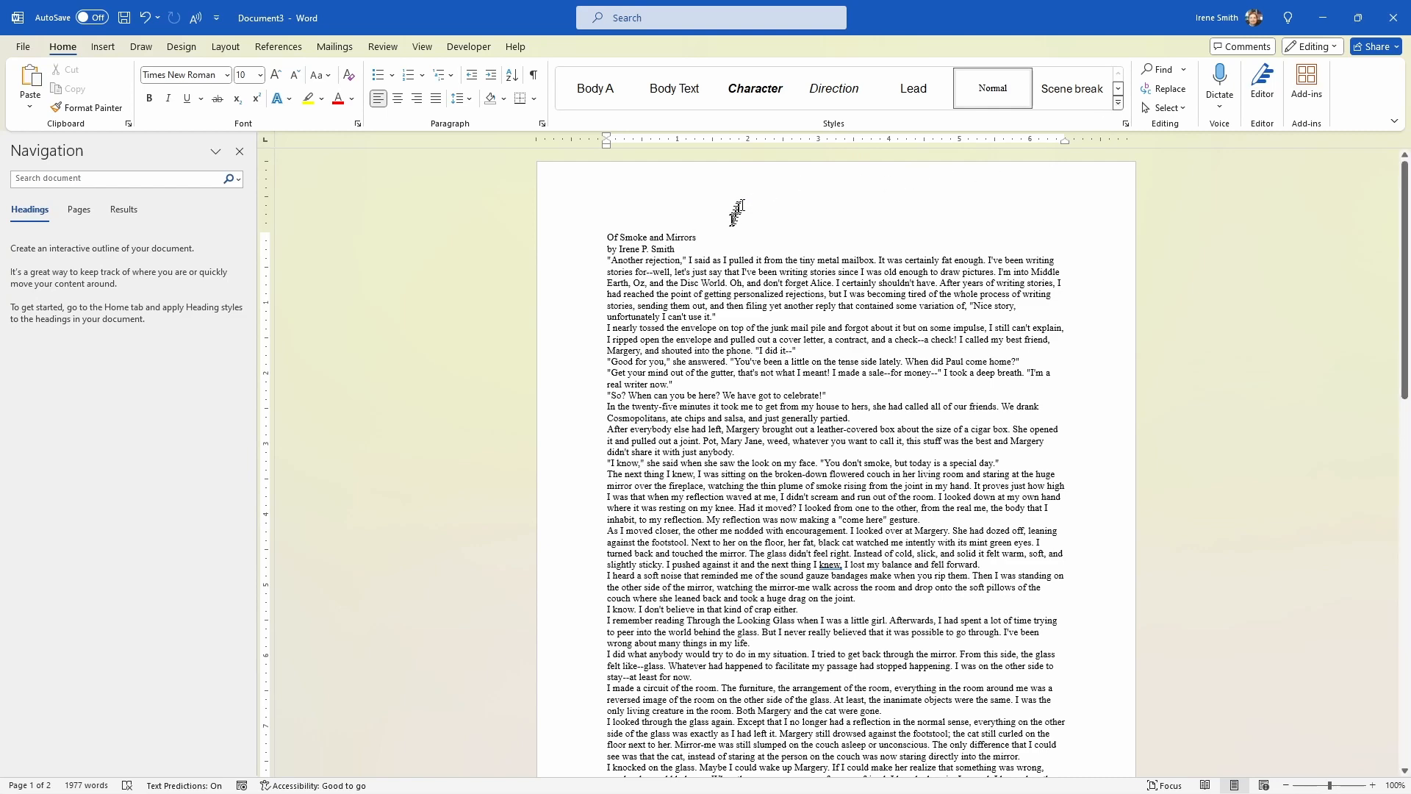
left_click(1118, 91)
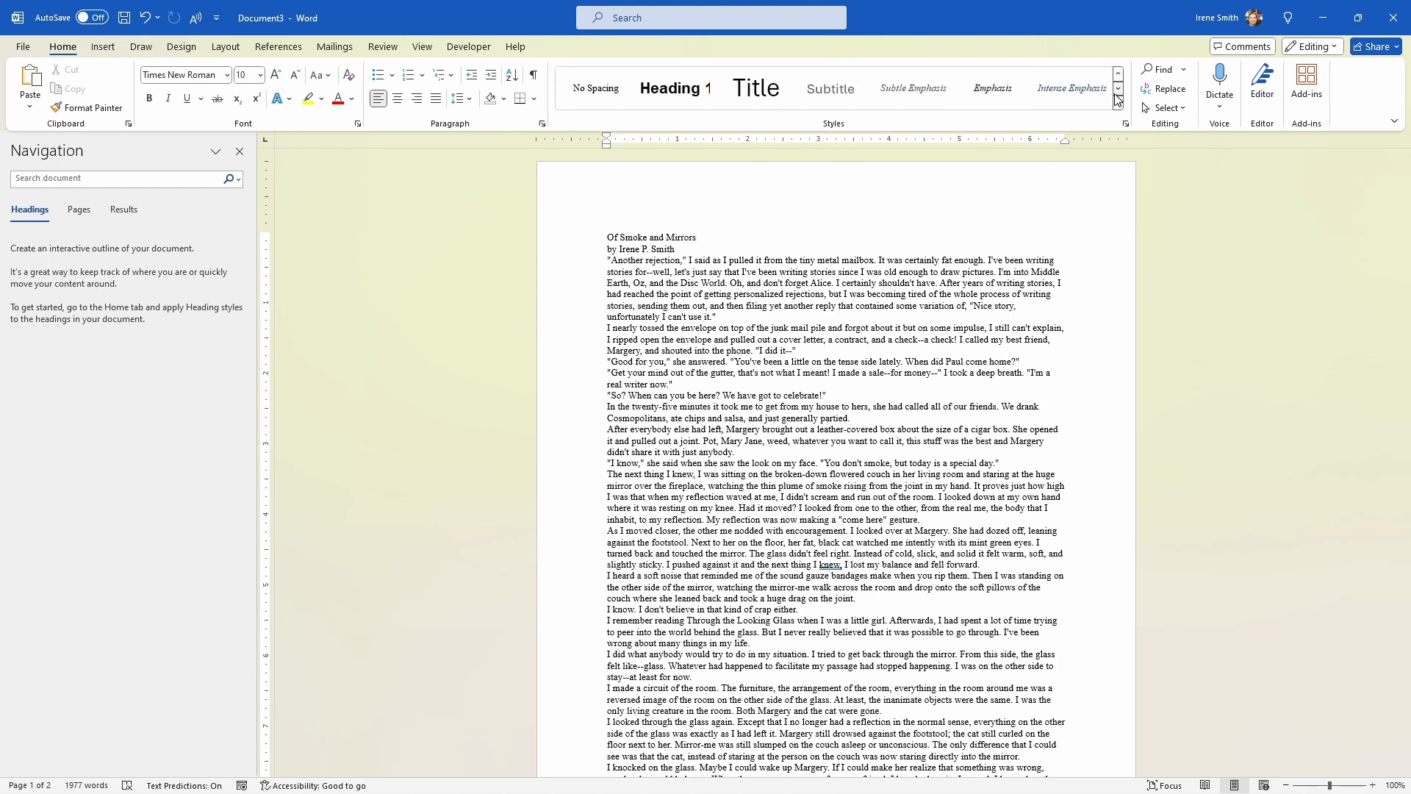
left_click(1119, 104)
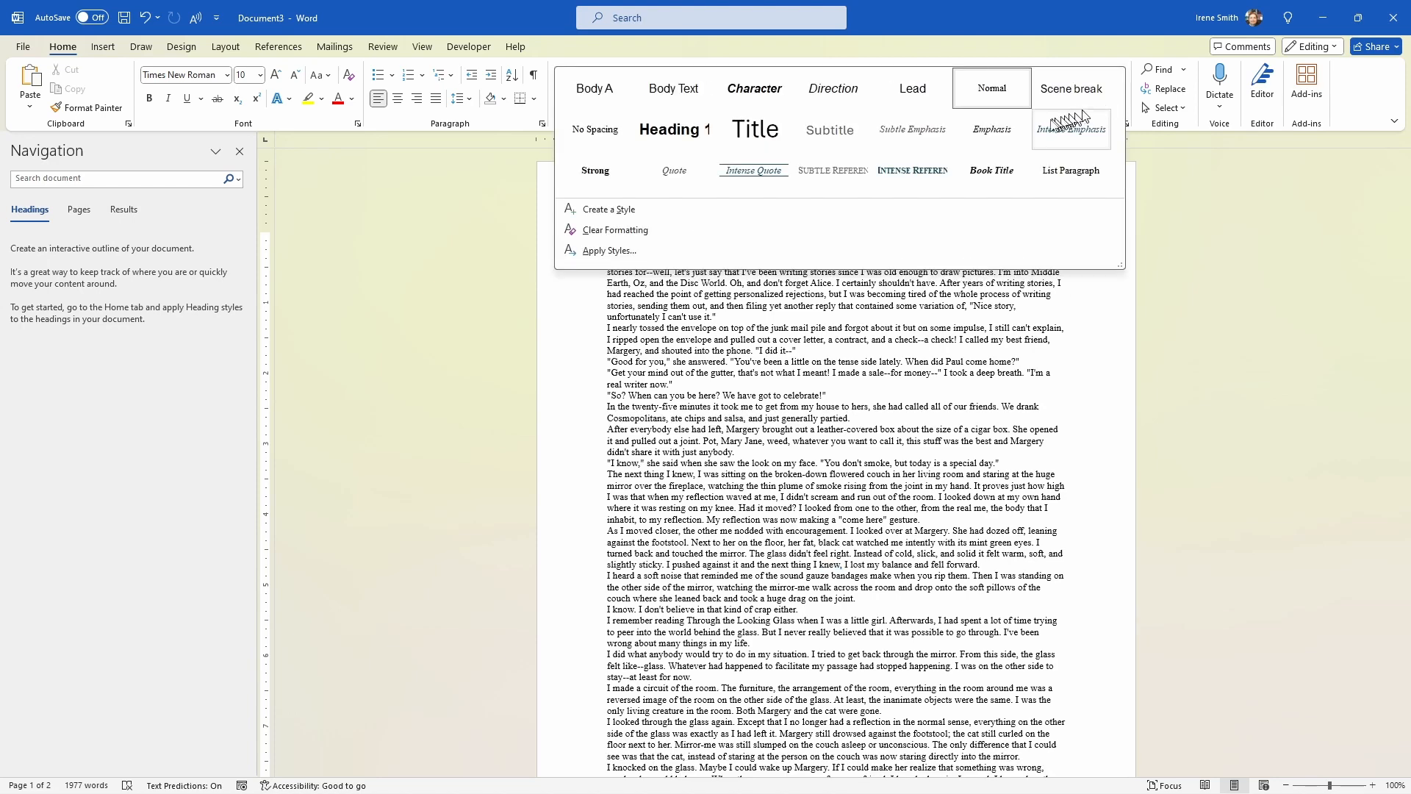
left_click(680, 129)
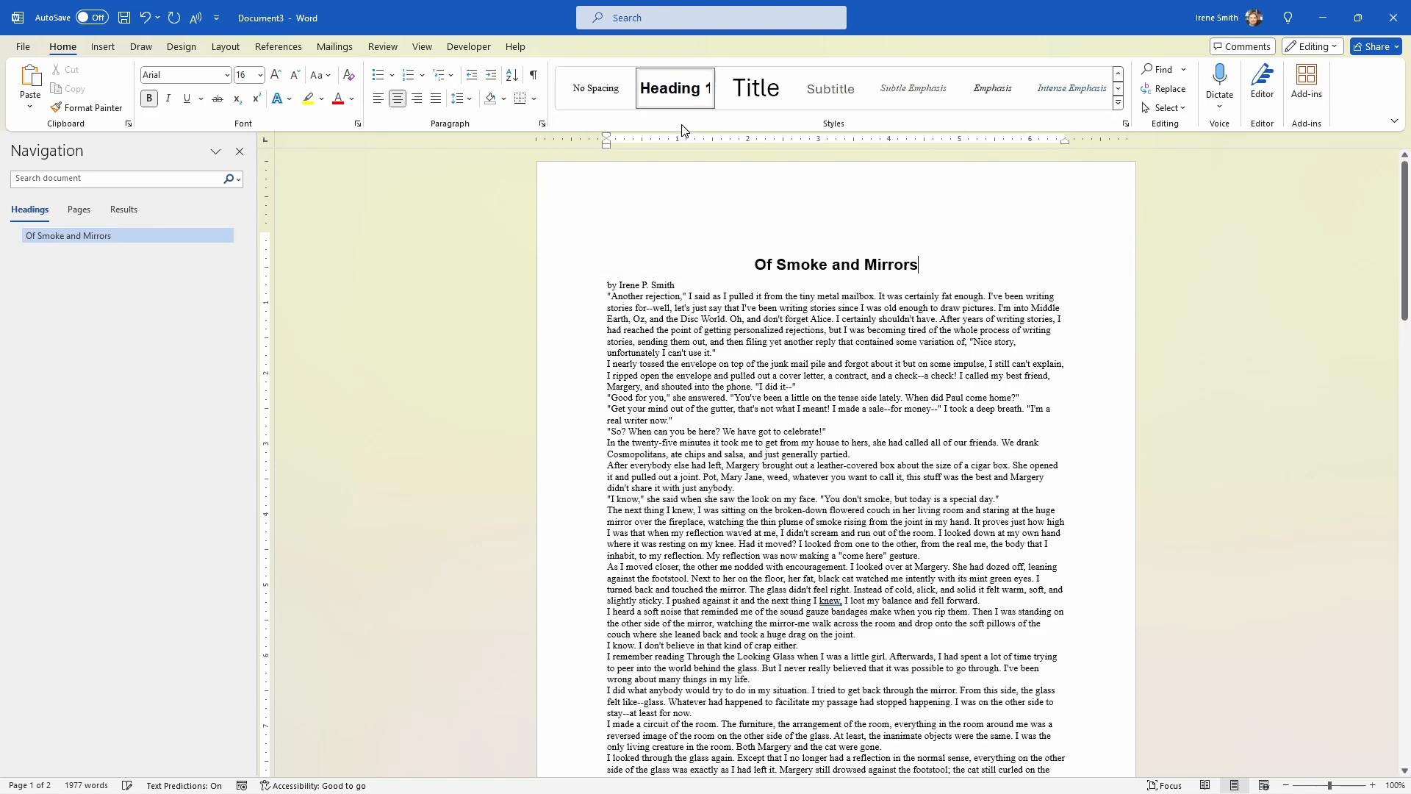
Step: Start a new style from the byline paragraph, name it "Byline", and open its full formatting options
left_click(676, 286)
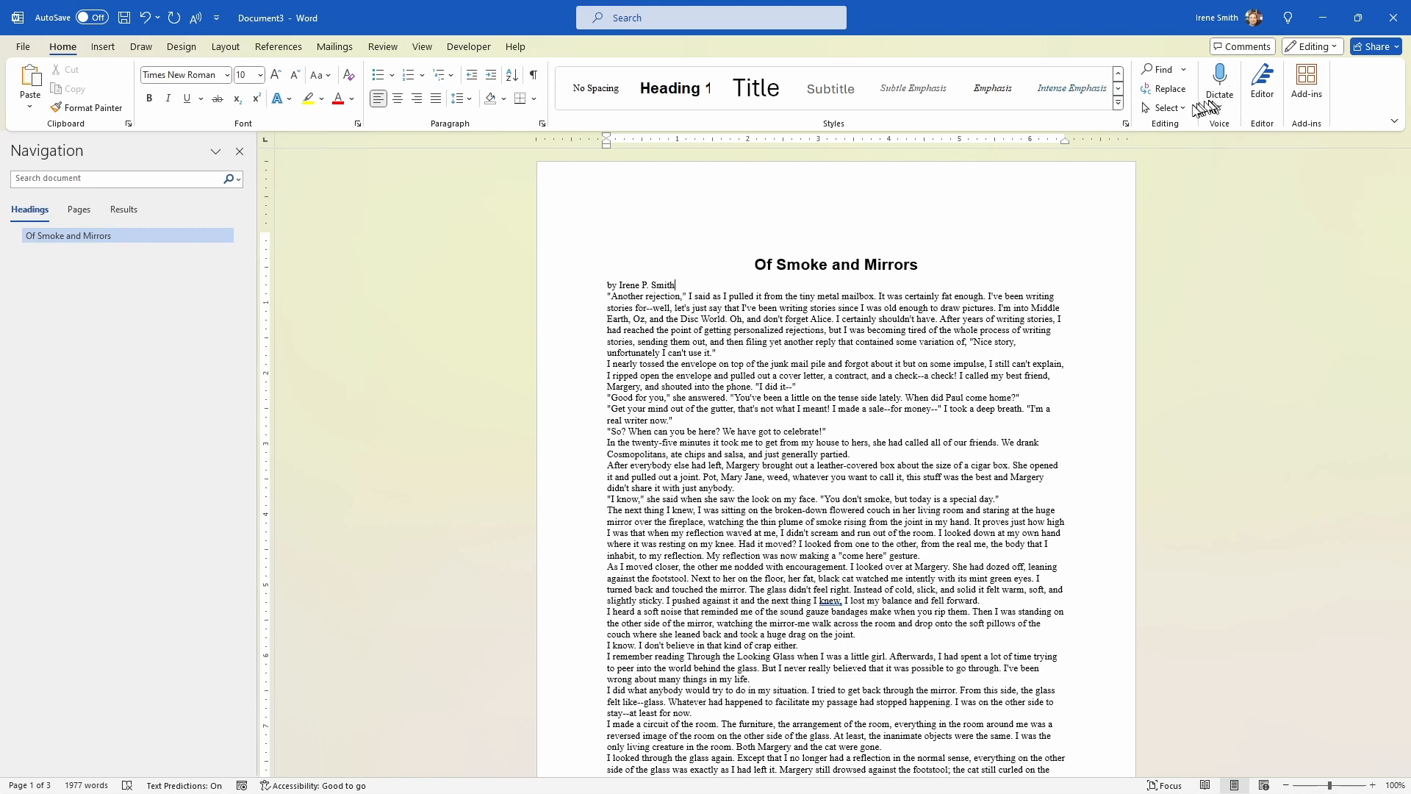
left_click(1118, 104)
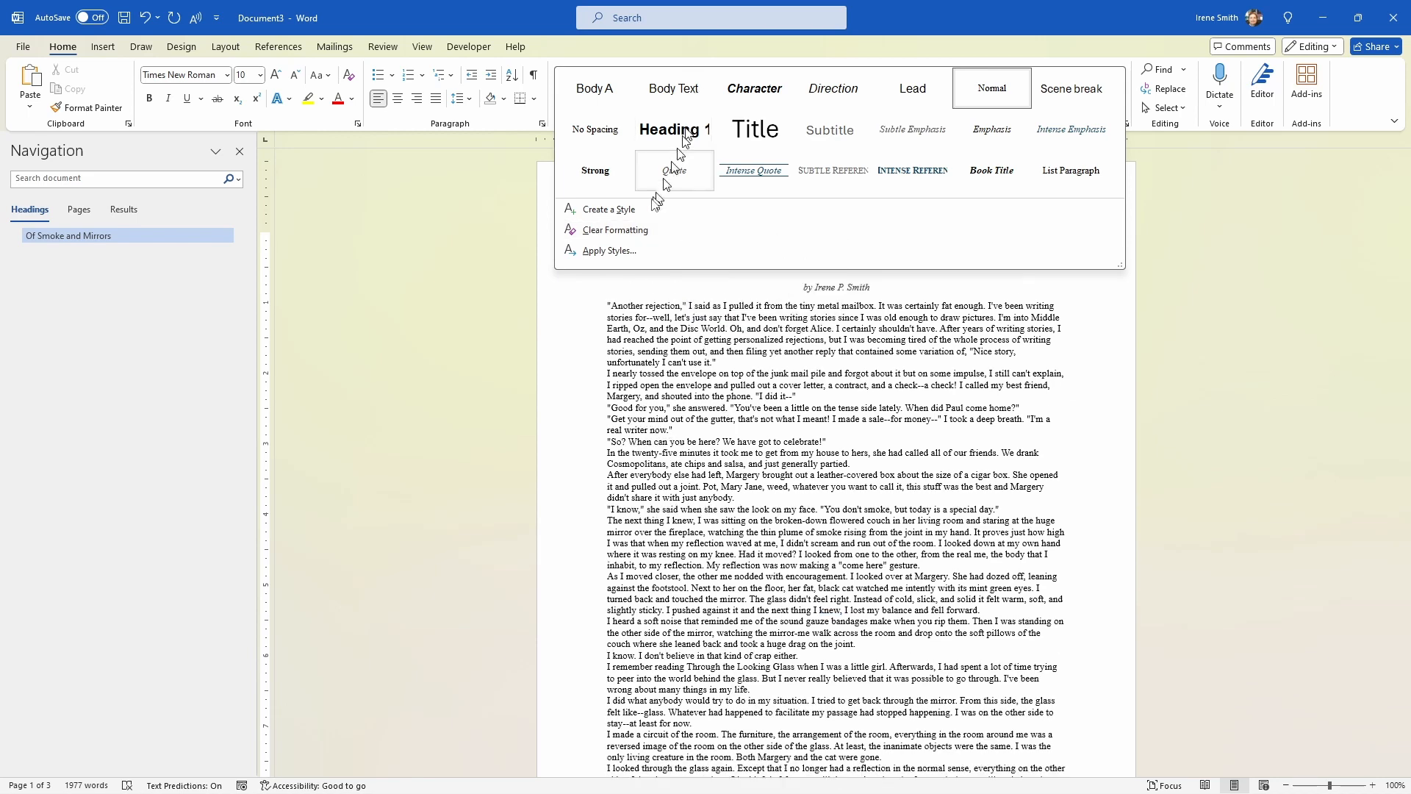
left_click(617, 211)
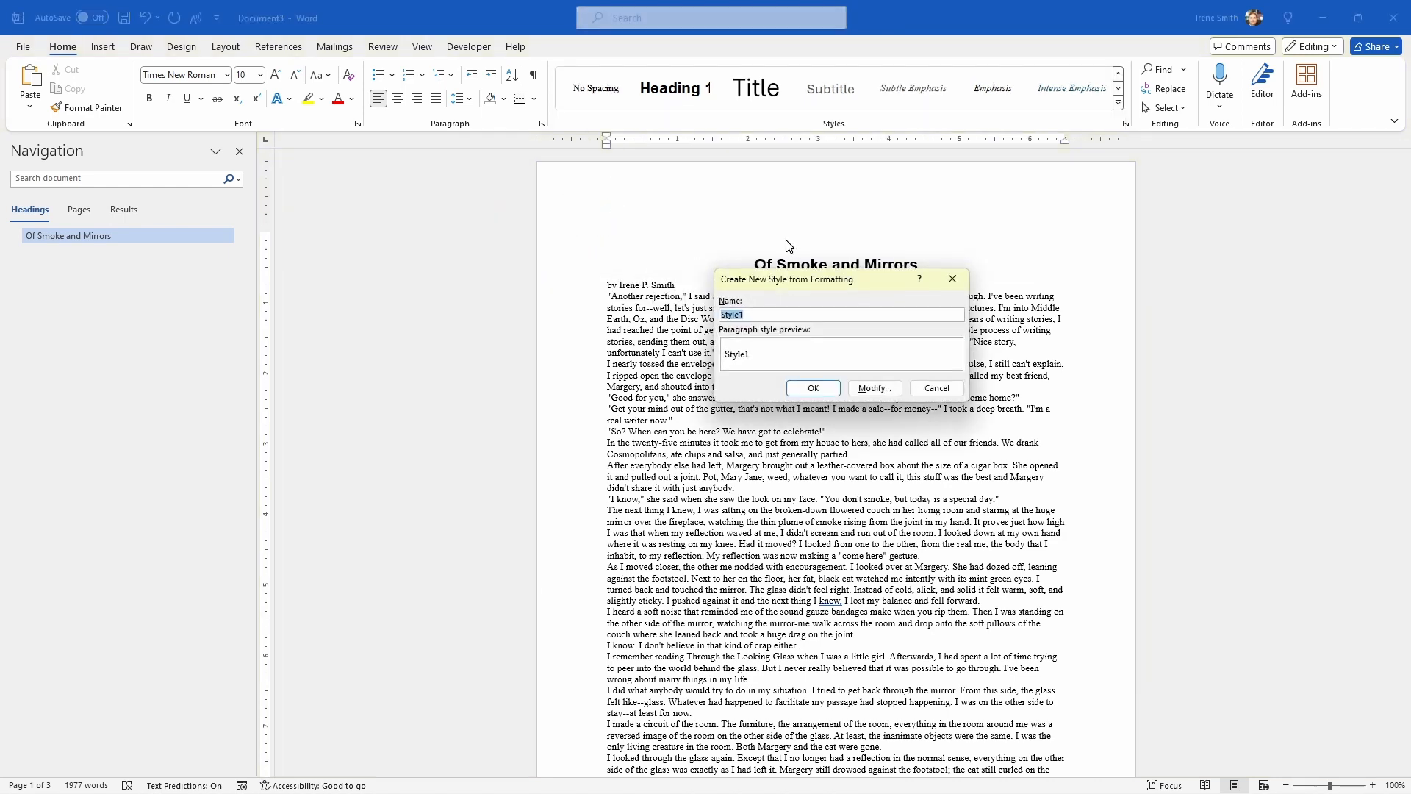
type("Bylin")
left_click(876, 392)
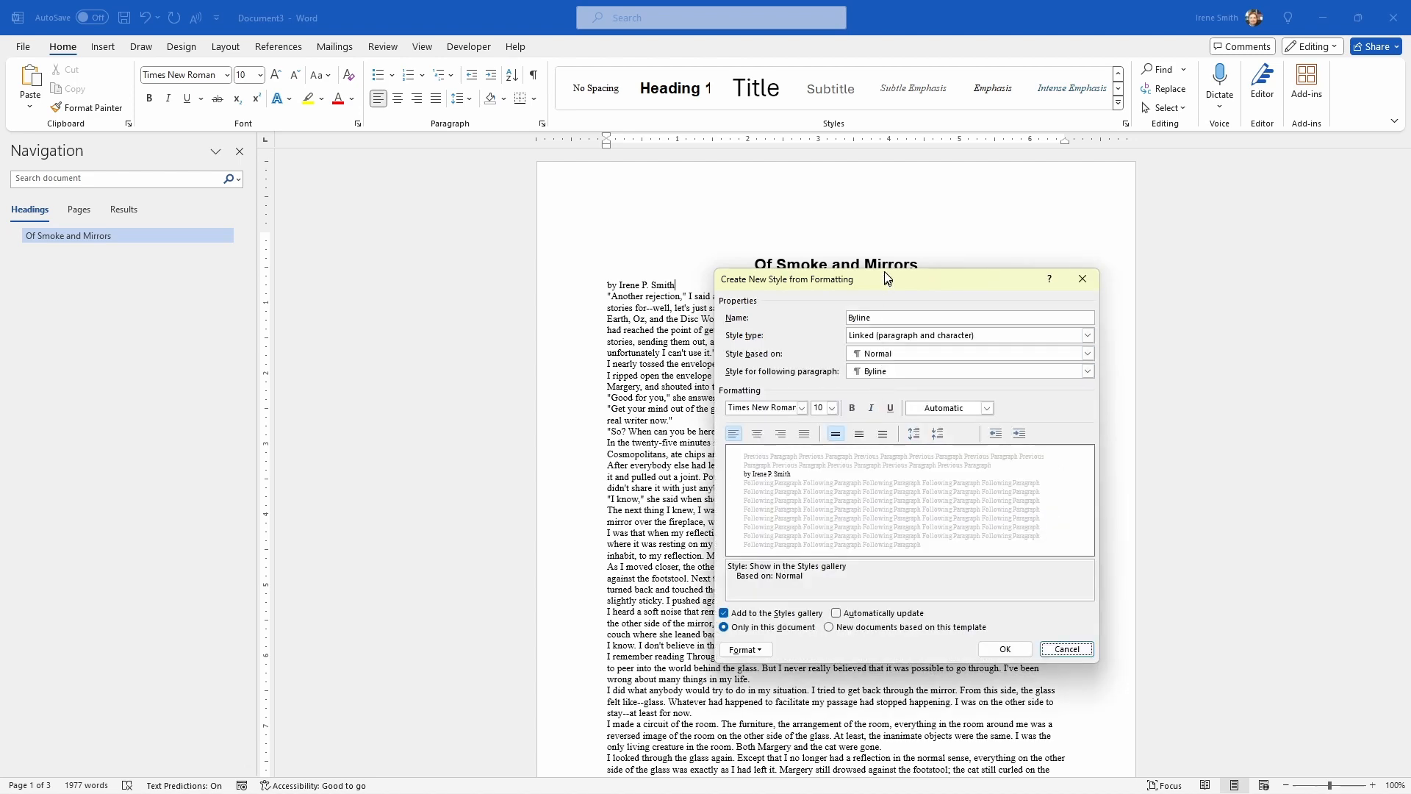
Step: Make the Byline style right-aligned, base it on Body Text, and save it
left_click_drag(886, 279, 660, 294)
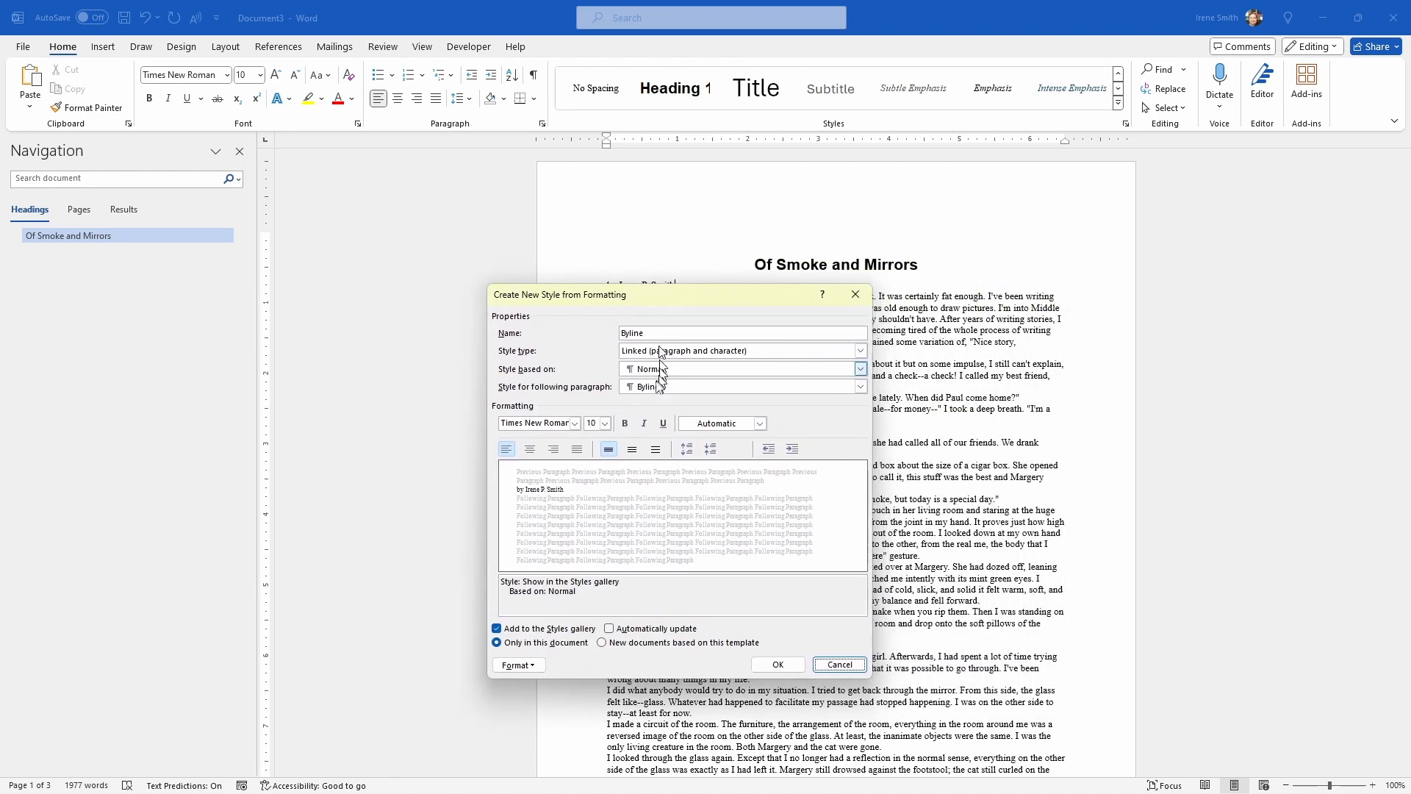
left_click(553, 450)
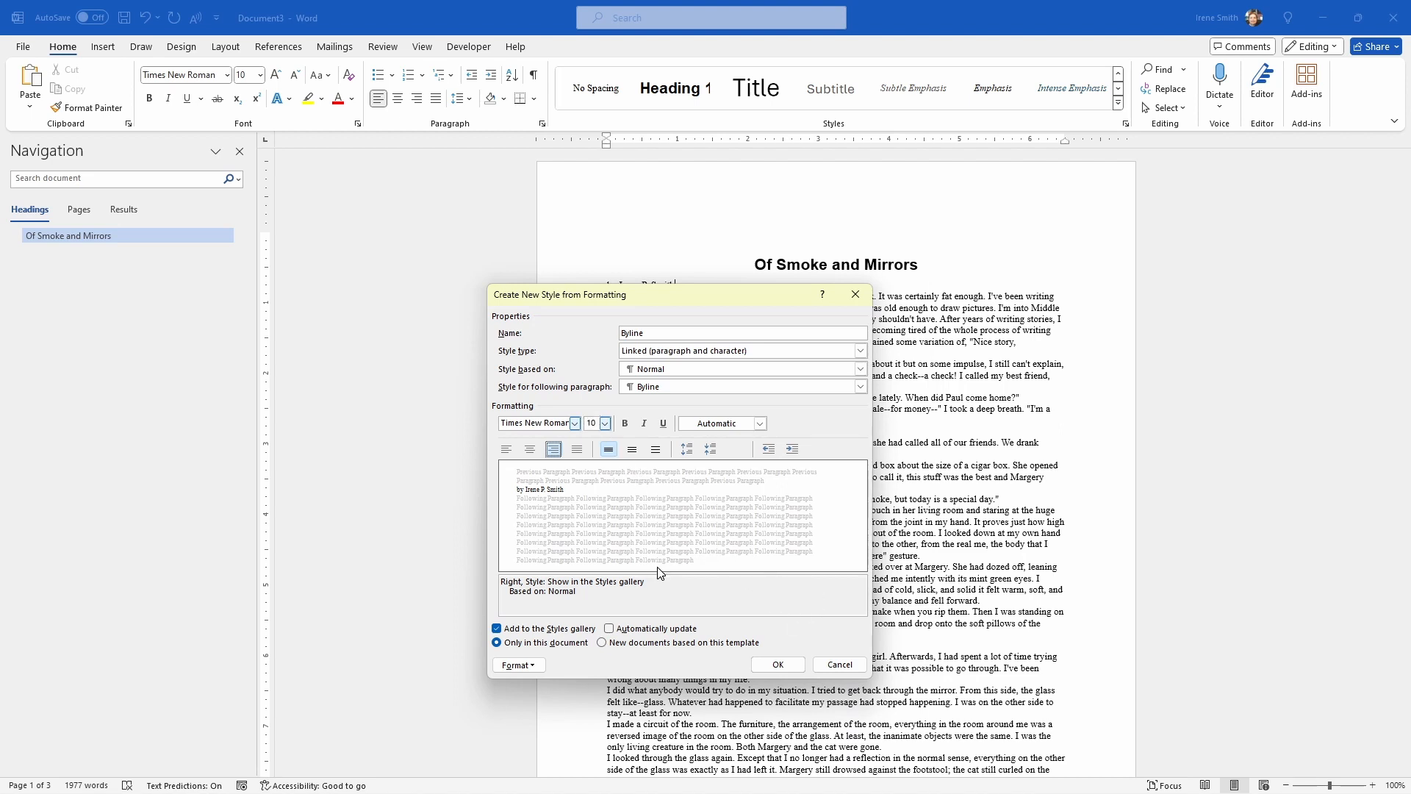
left_click(688, 370)
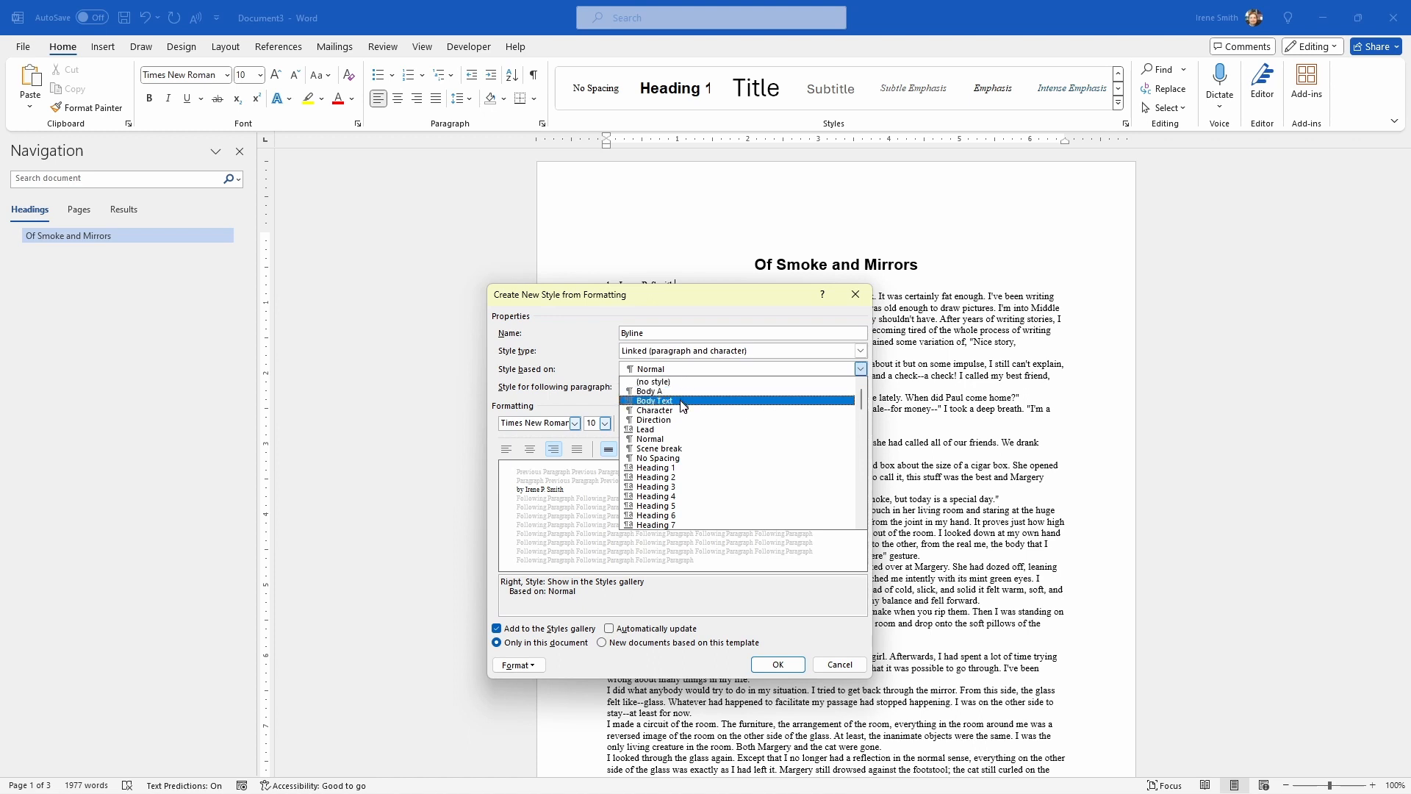
left_click(683, 401)
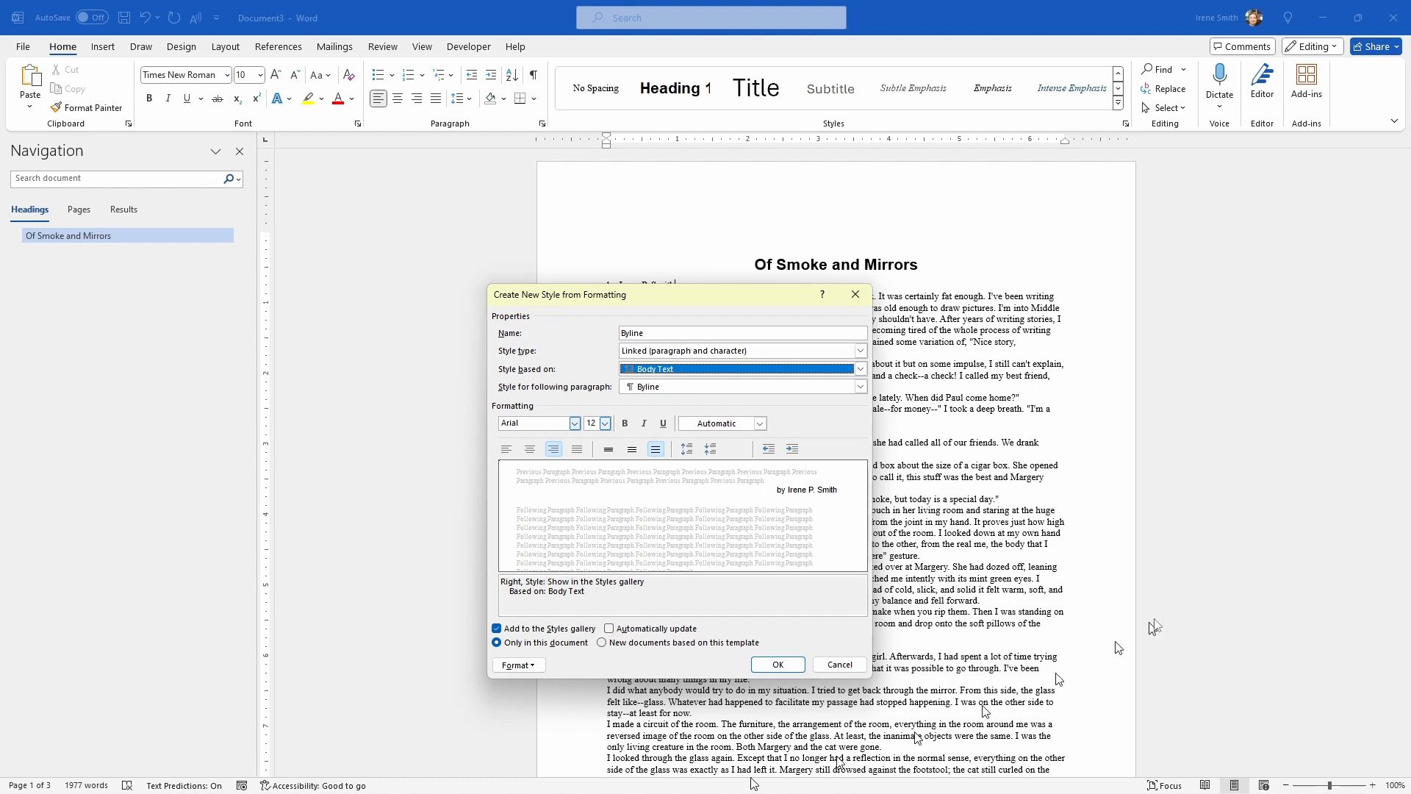
left_click(778, 664)
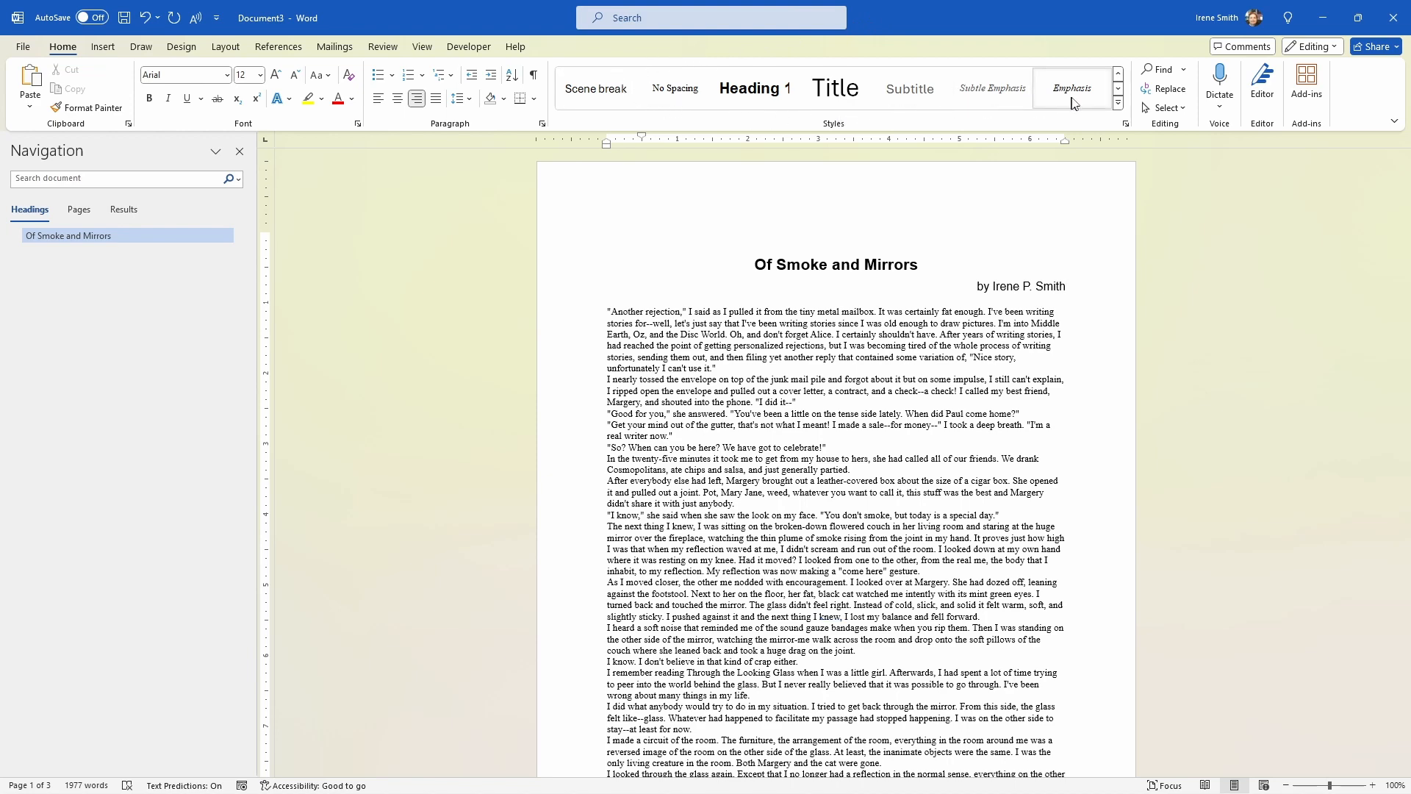
Step: Check the style gallery for the Byline style, close it, and center the byline paragraph below the title
left_click(1119, 104)
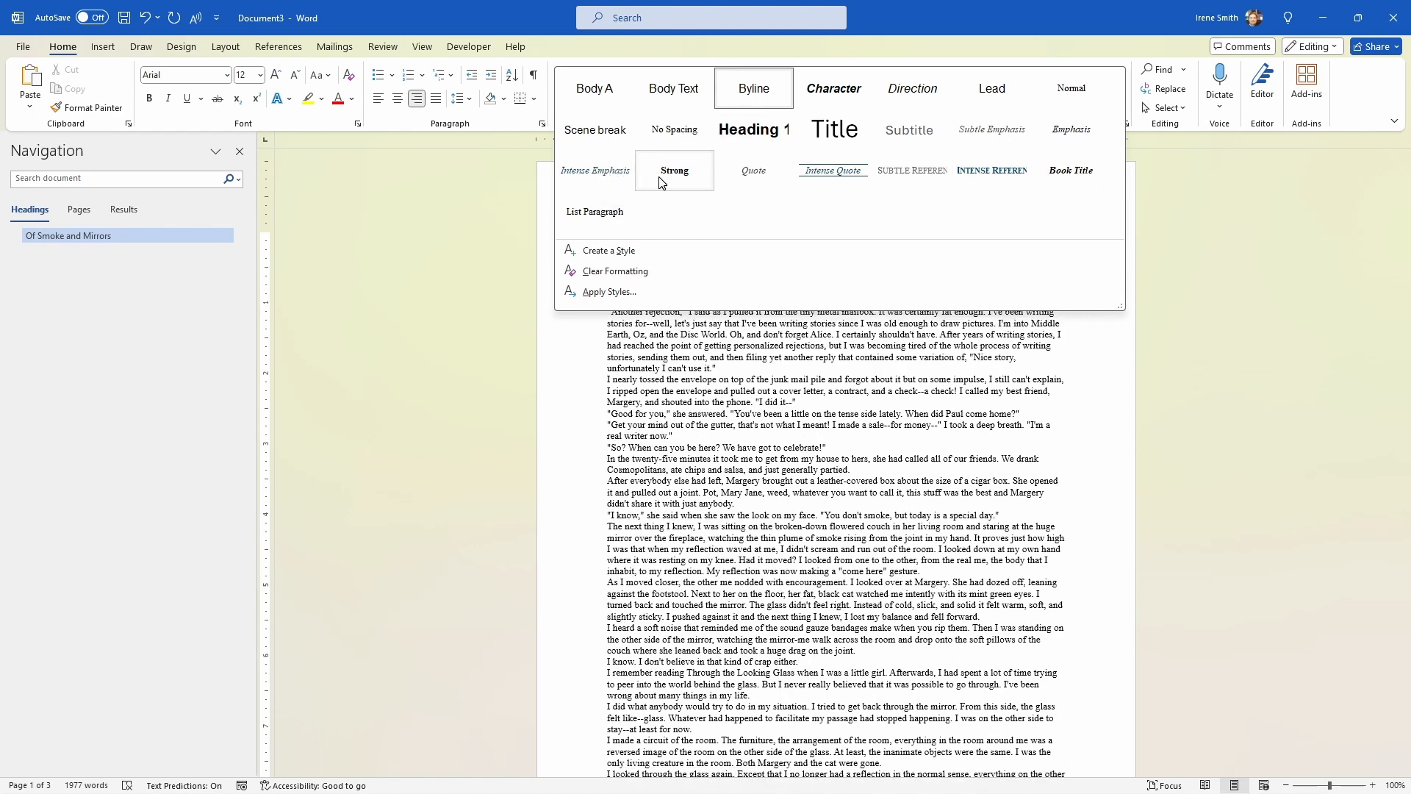
key("Escape")
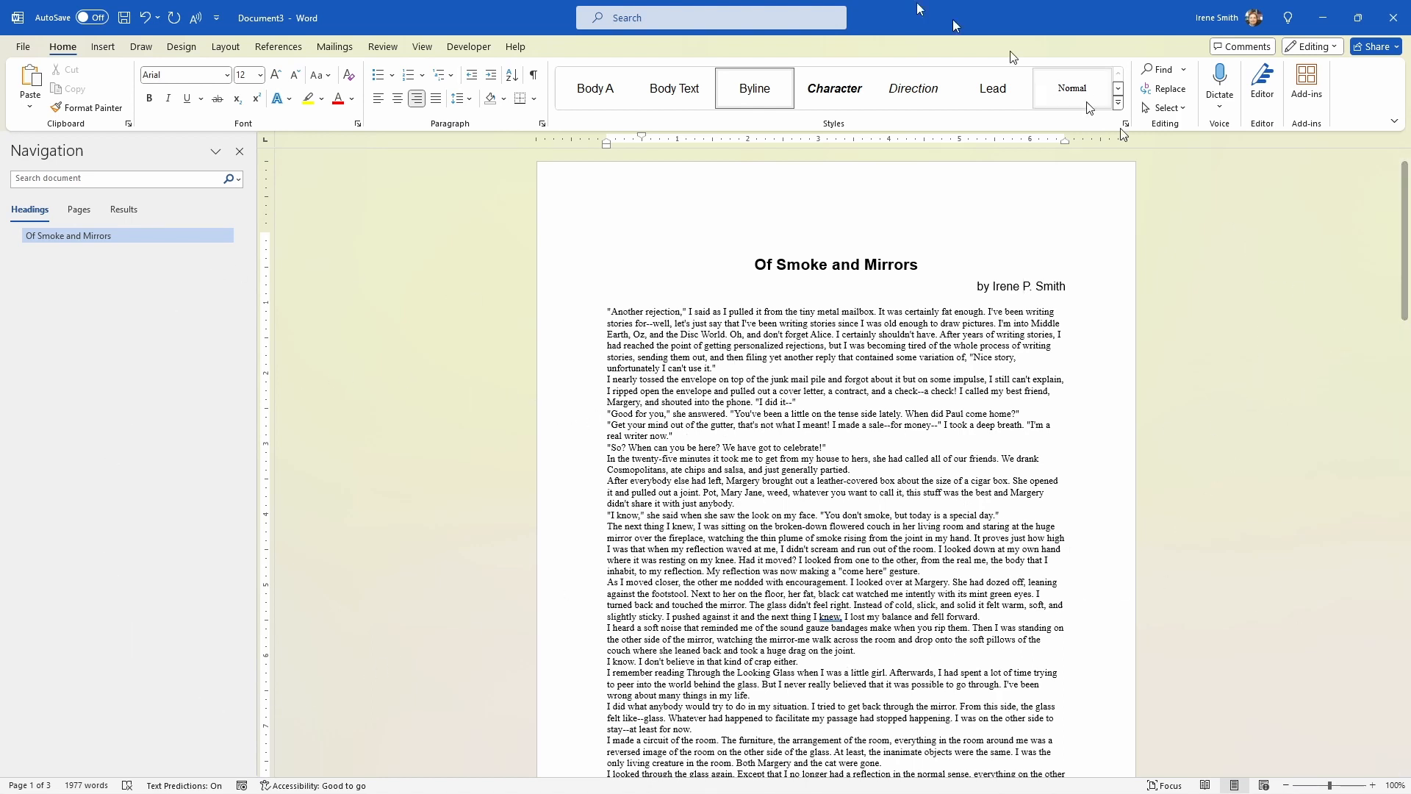
left_click(1007, 286)
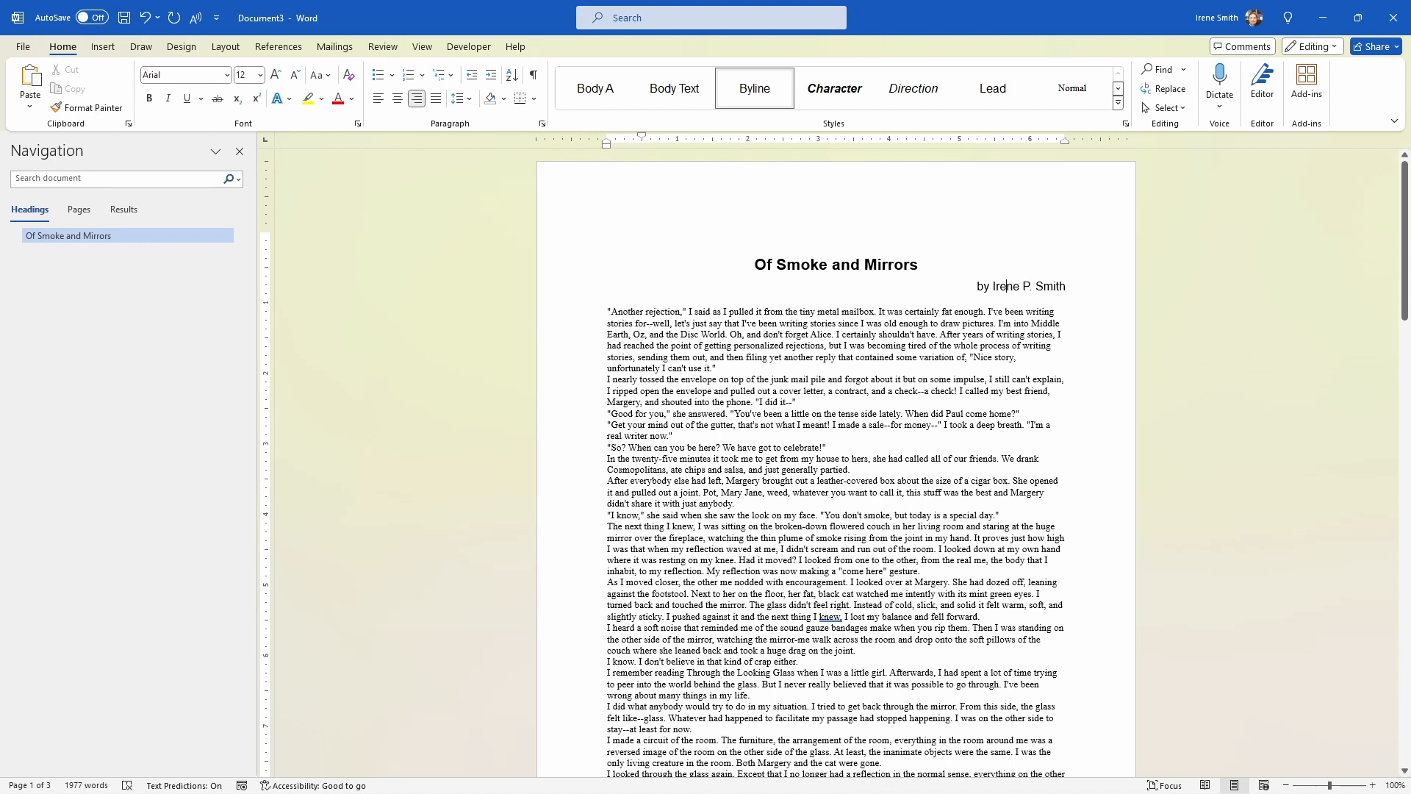
key("ctrl+e")
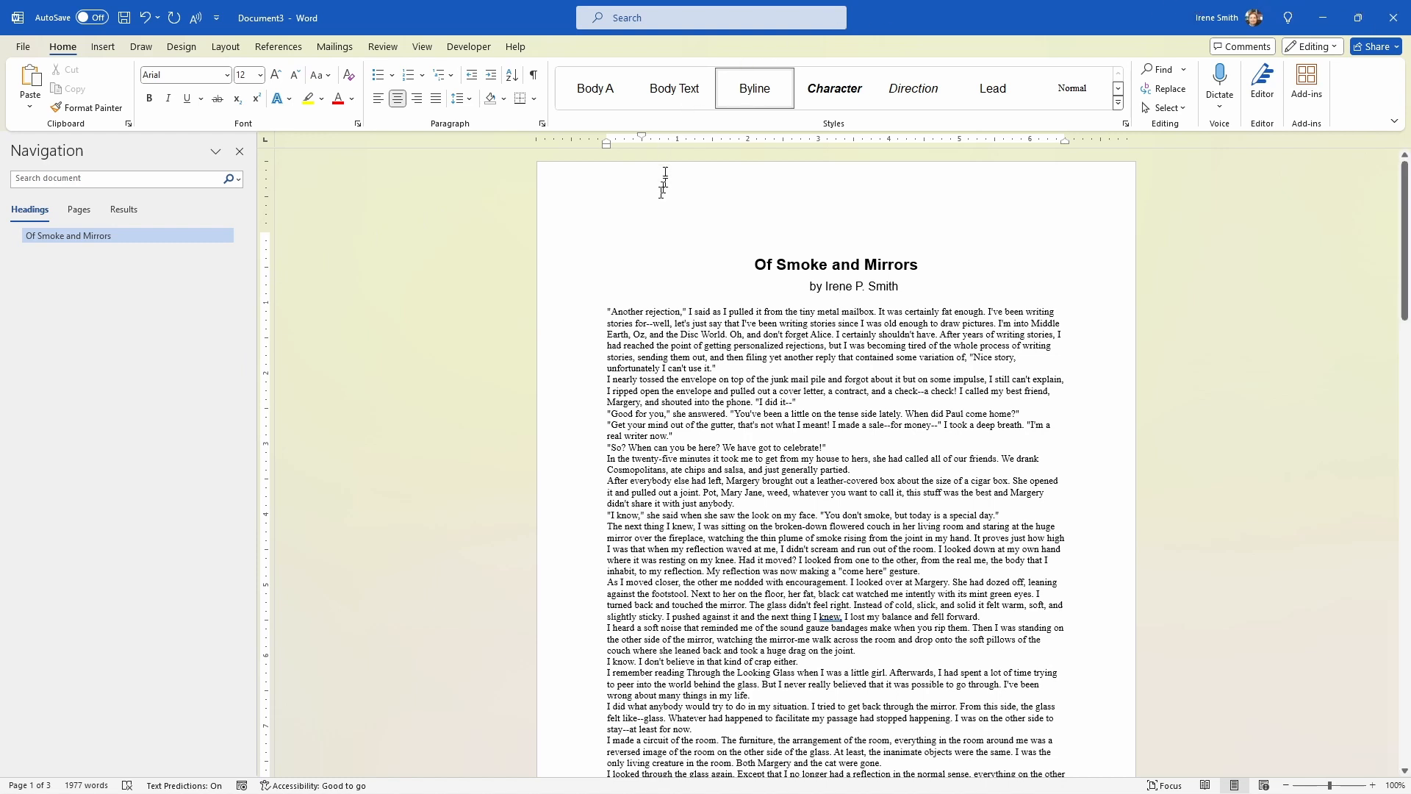
Step: Review the Byline style's alignment and update options in its modification settings, then close them without changes
right_click(765, 92)
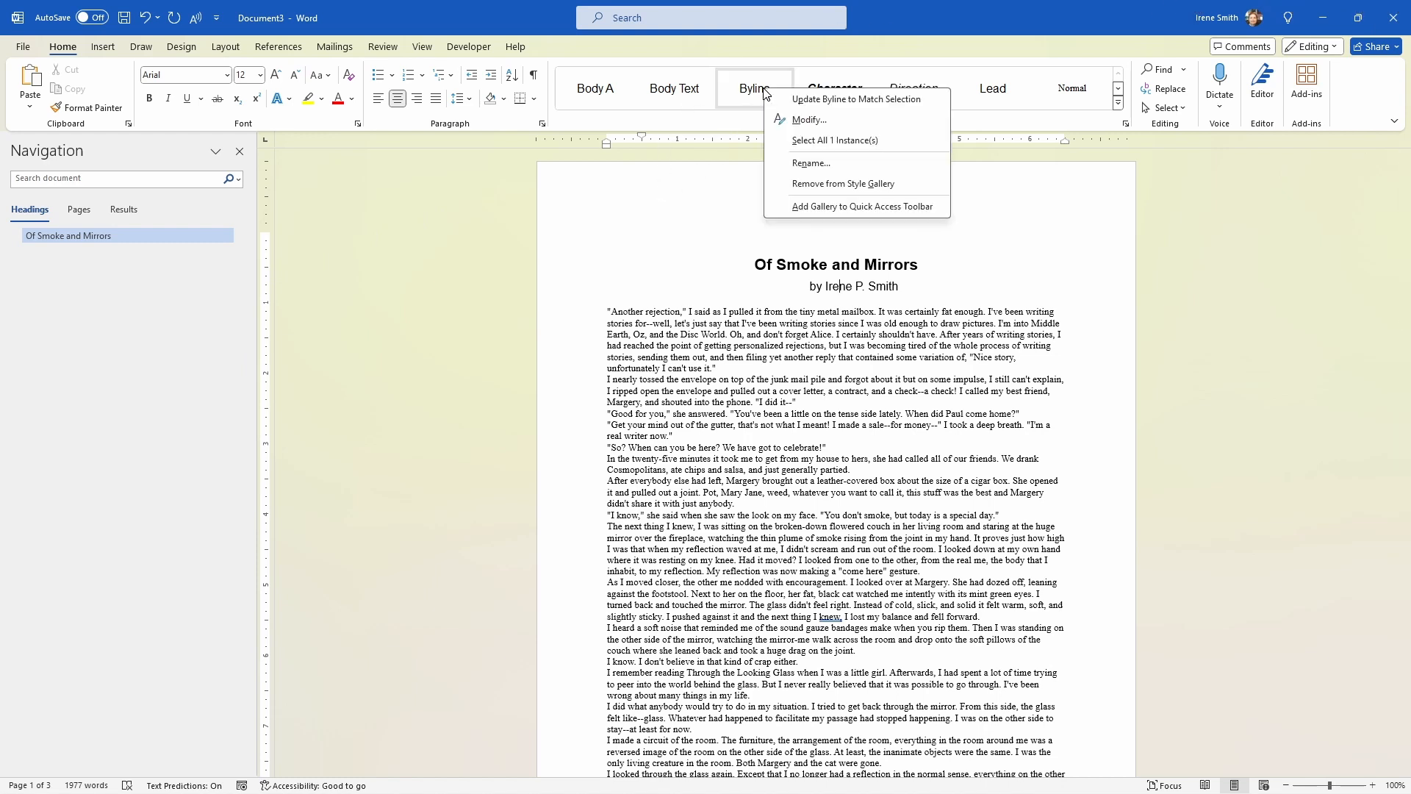
left_click(788, 120)
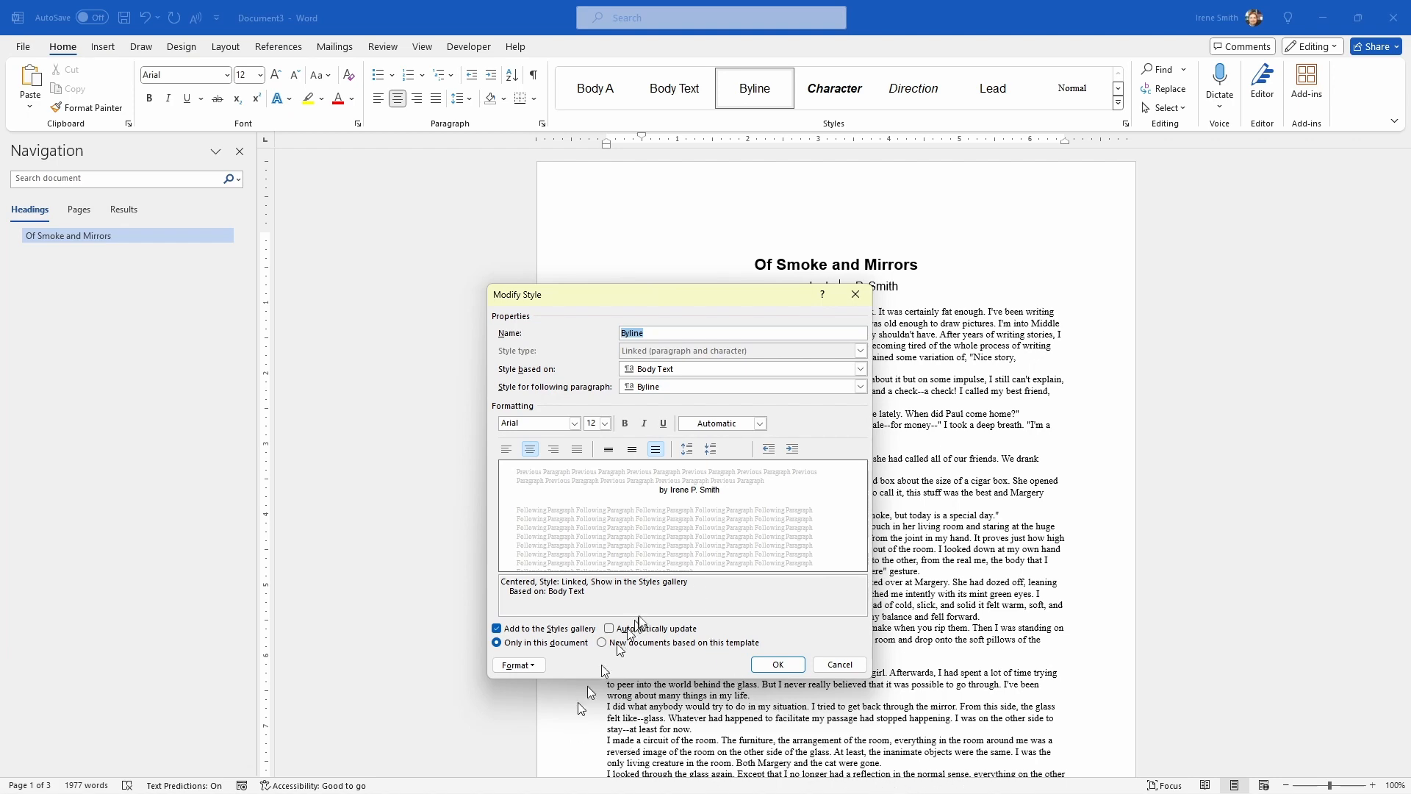
left_click(777, 665)
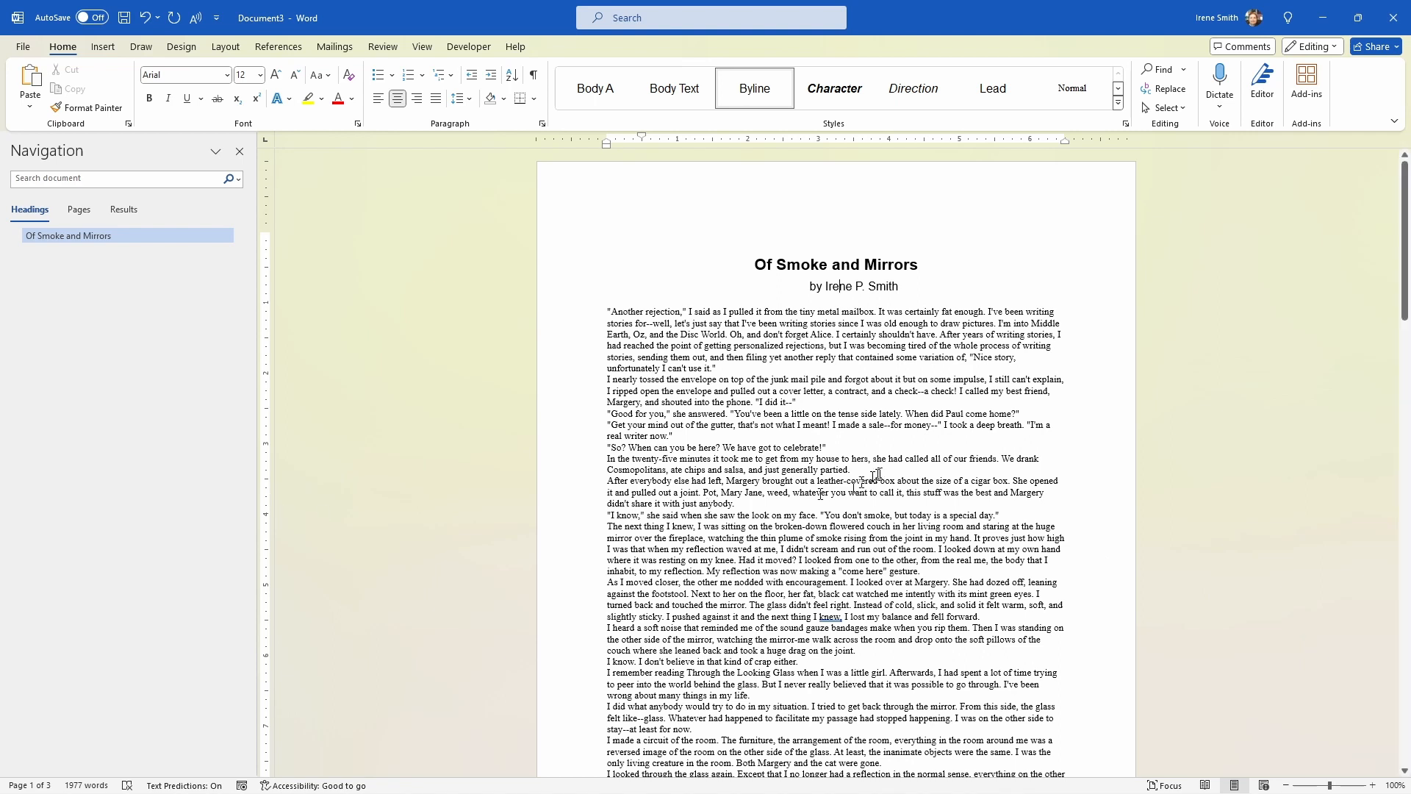
Step: Apply the Body Text style to everything from the byline to the document's end and return to the first page
left_click(725, 453)
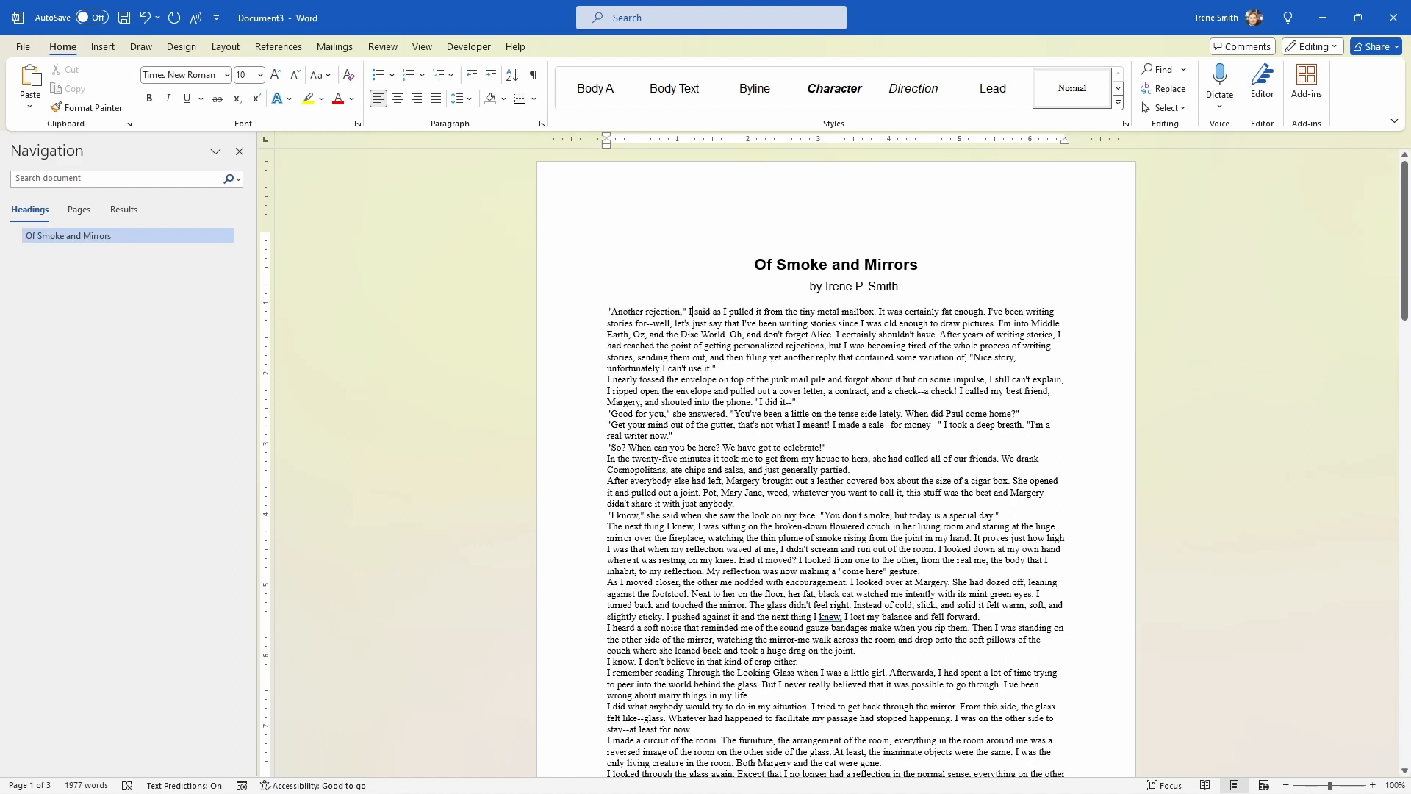
key("Up")
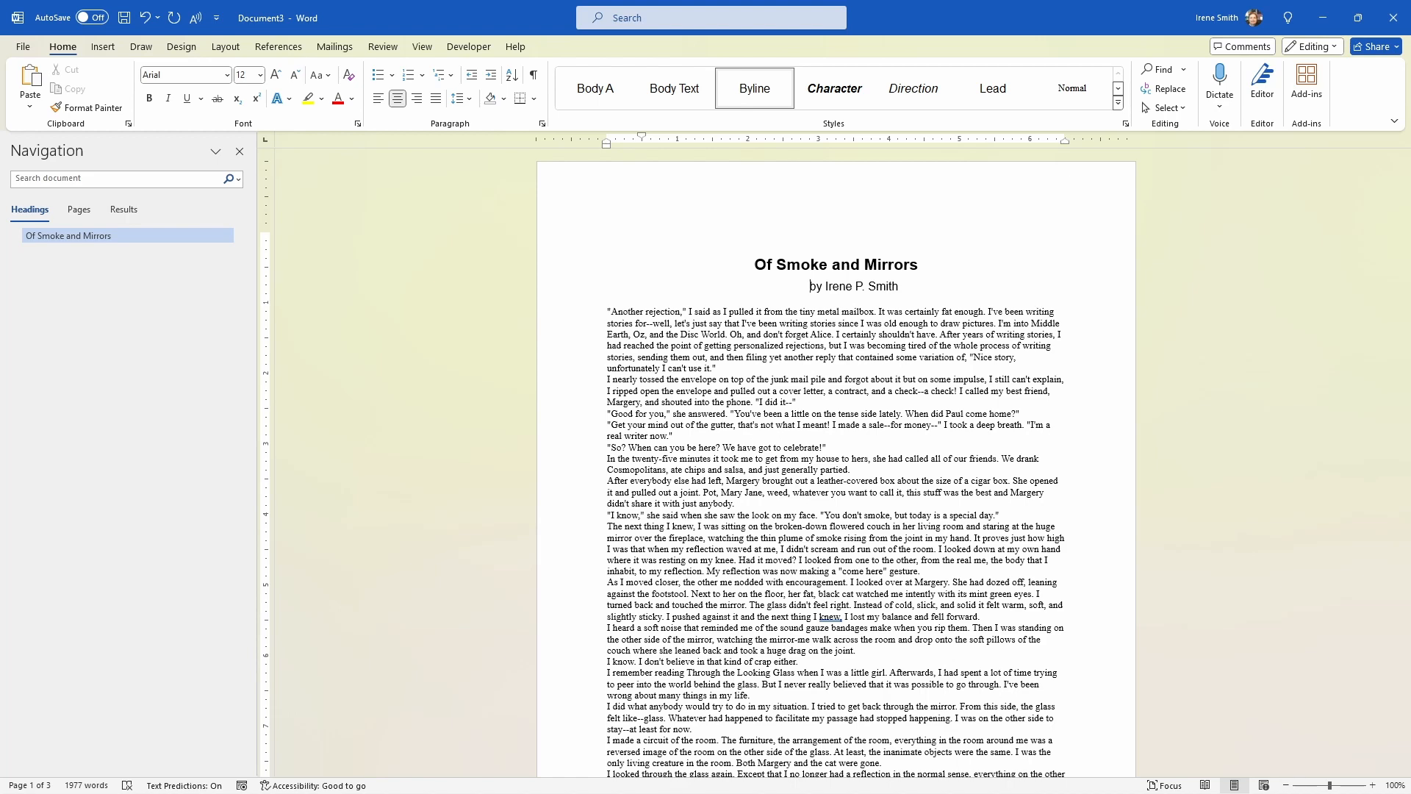
key("ctrl+shift+End")
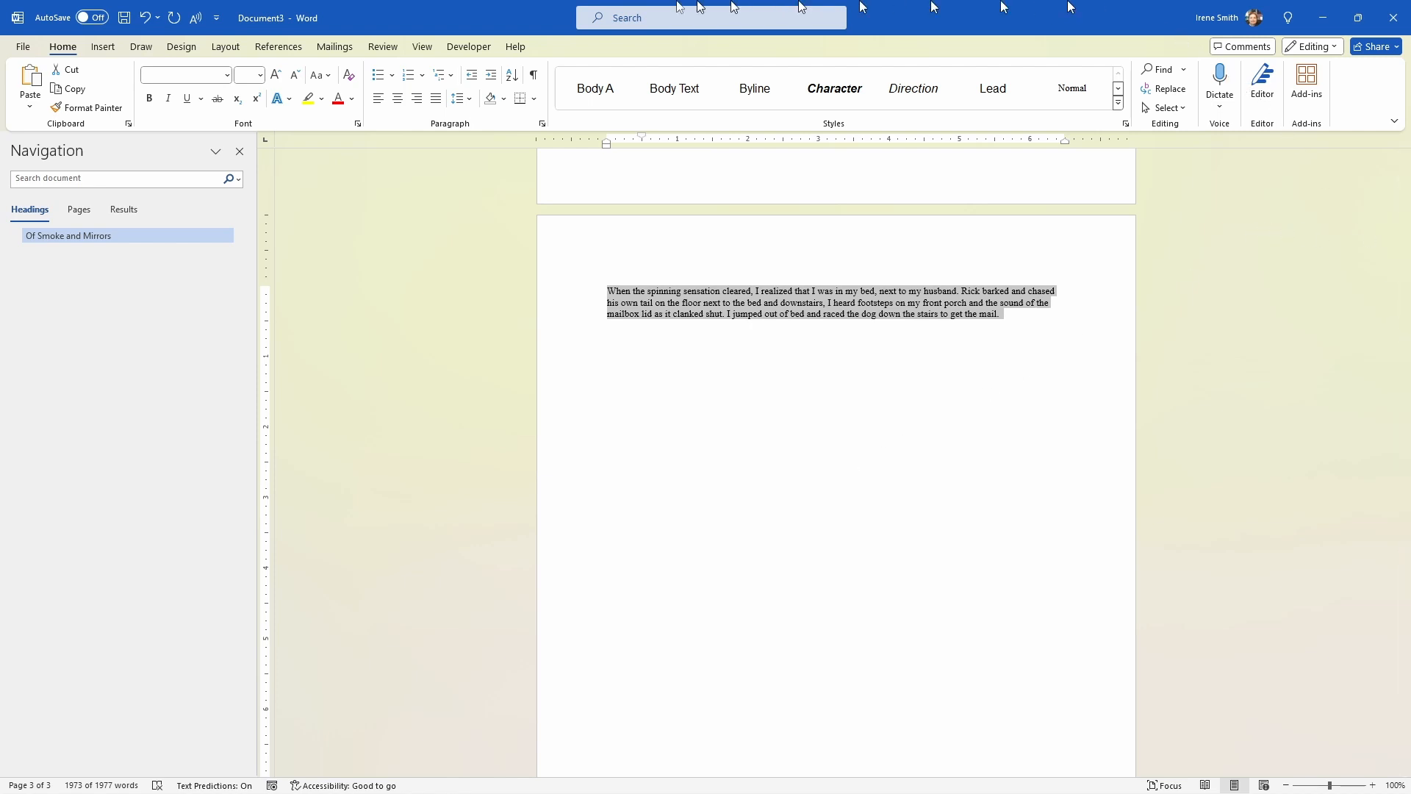
left_click(668, 95)
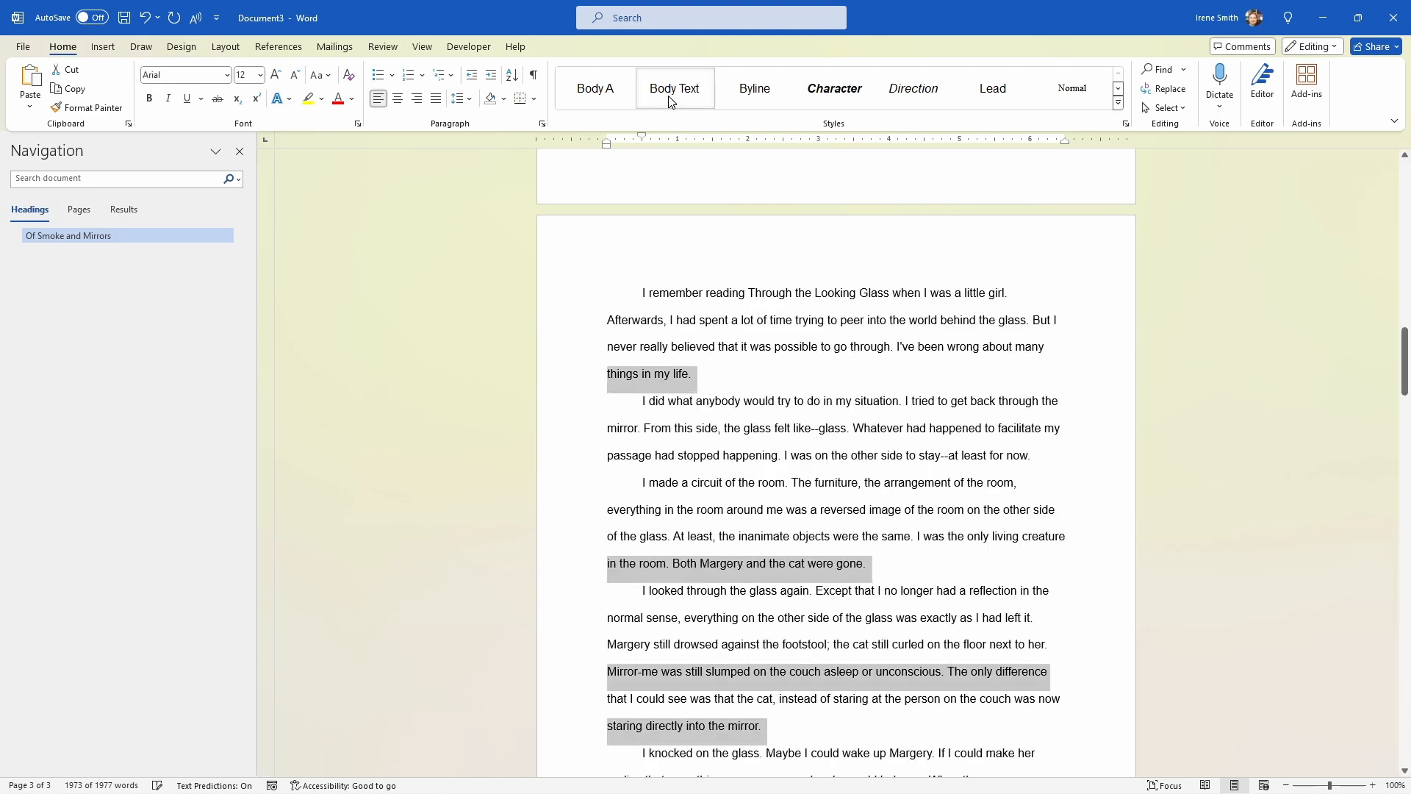
scroll(780, 562, "up", 4)
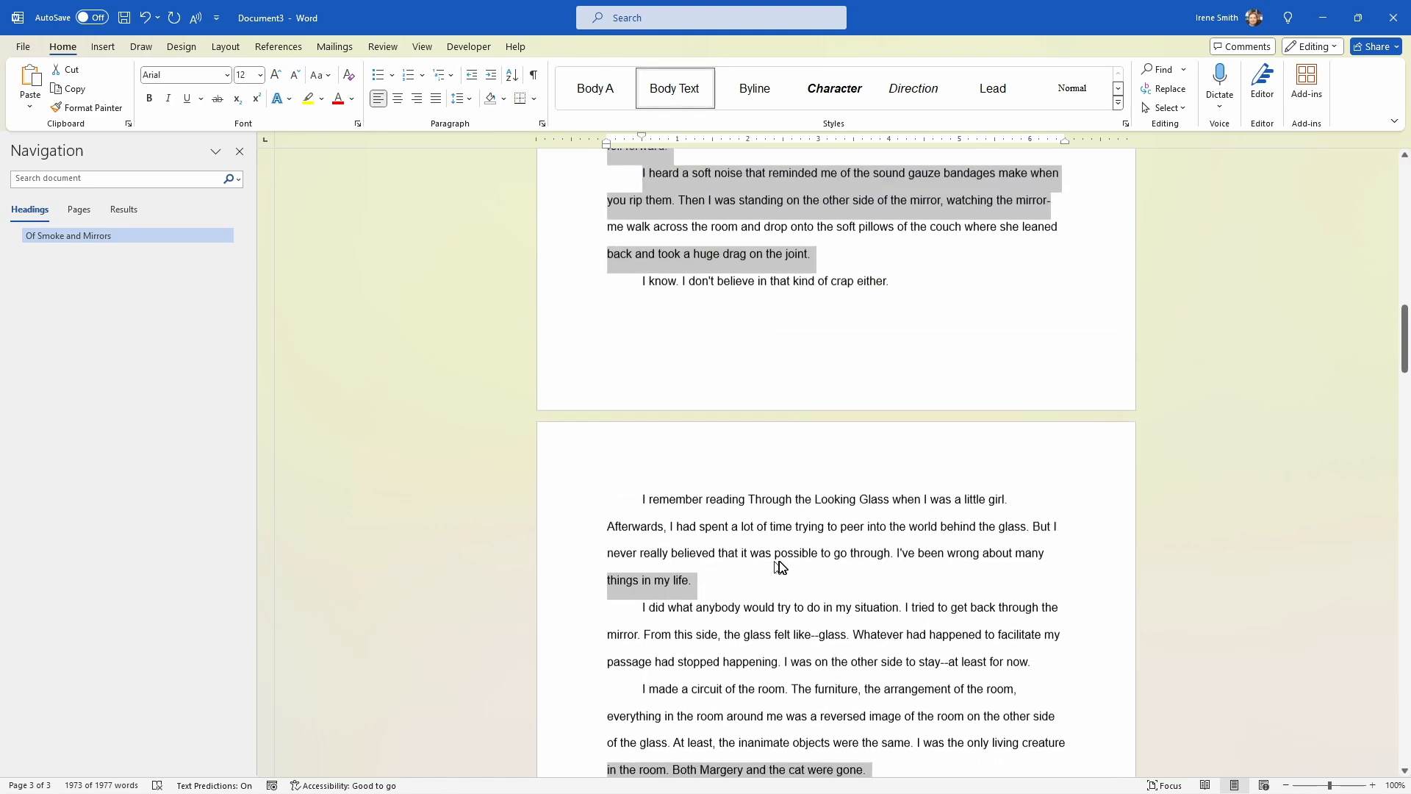
scroll(779, 554, "up", 3)
left_click(731, 432)
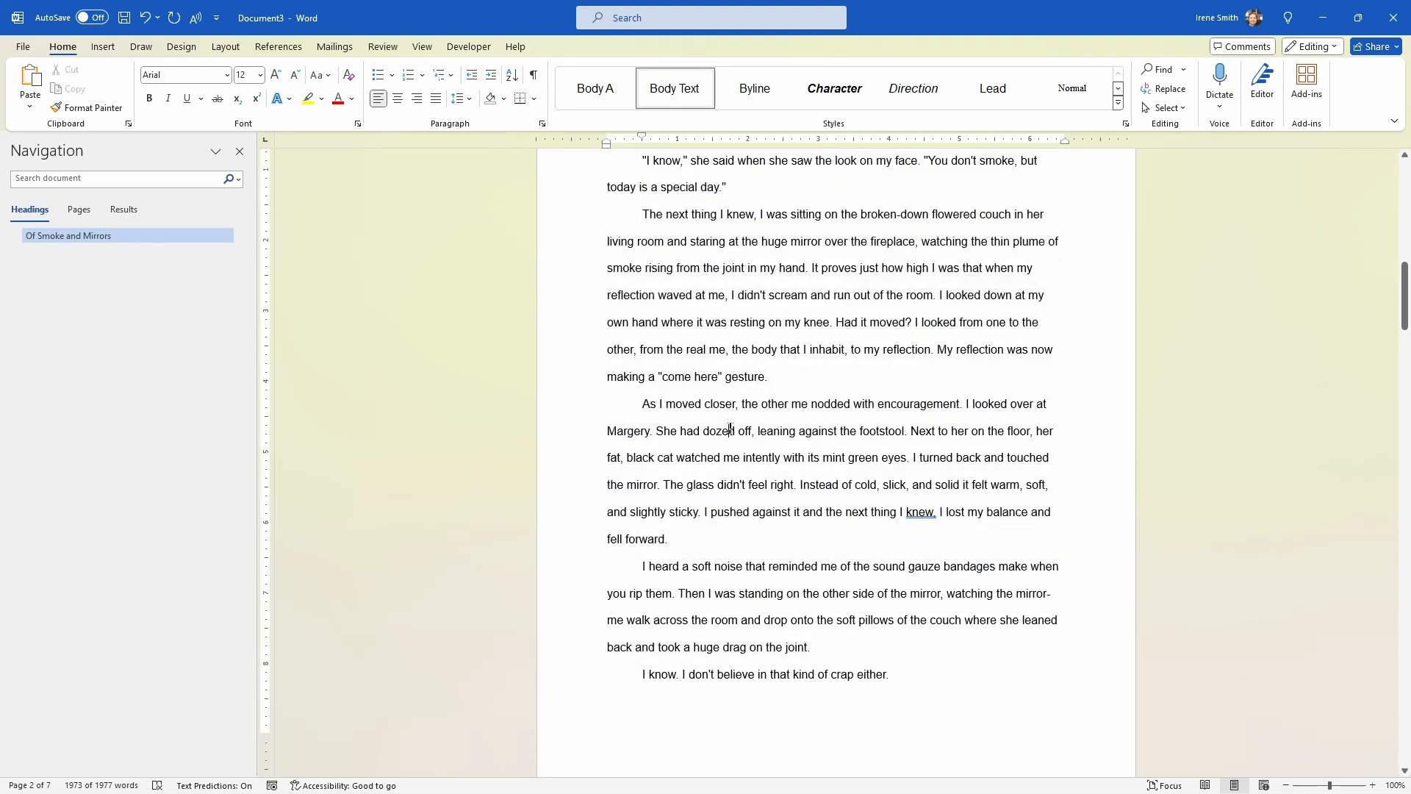
scroll(731, 432, "up", 6)
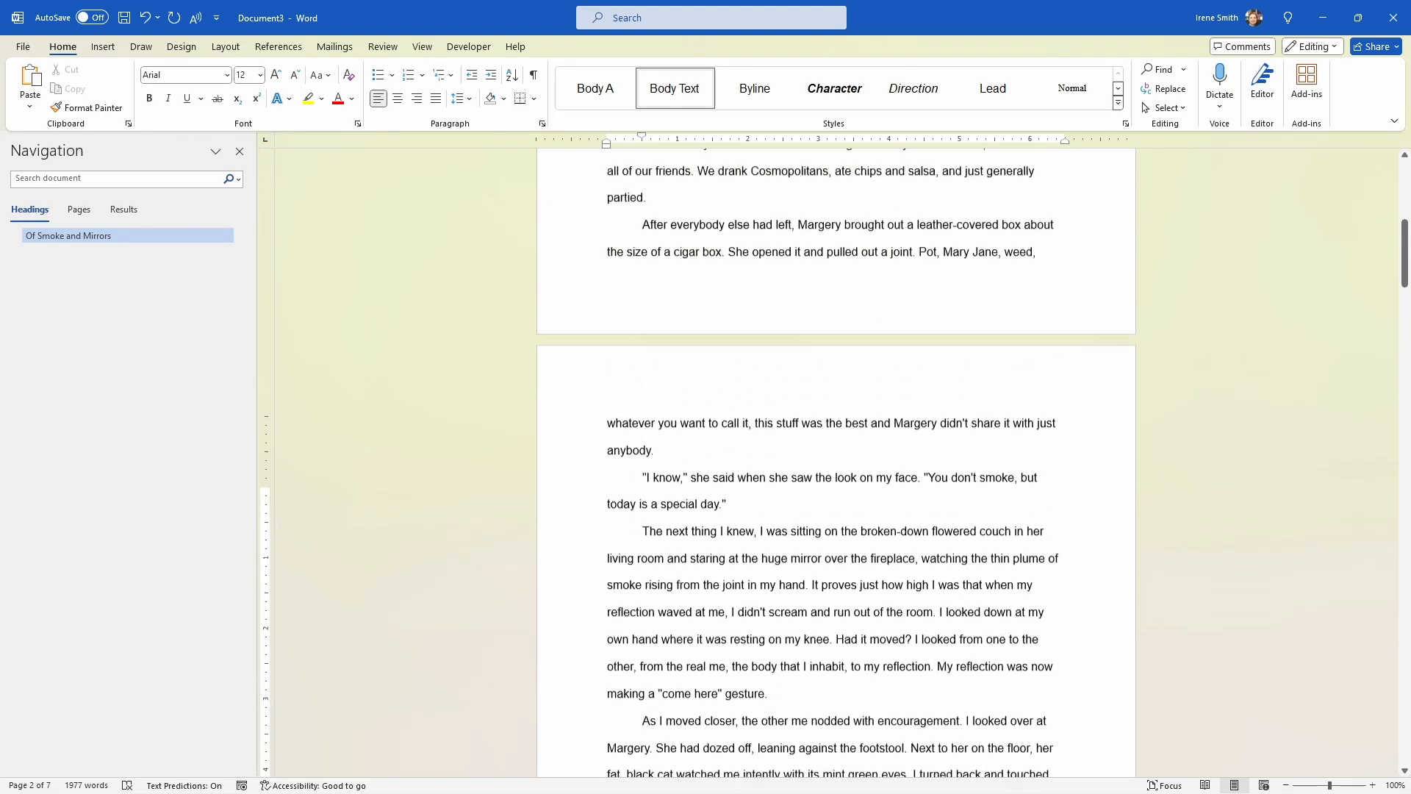
scroll(838, 463, "up", 5)
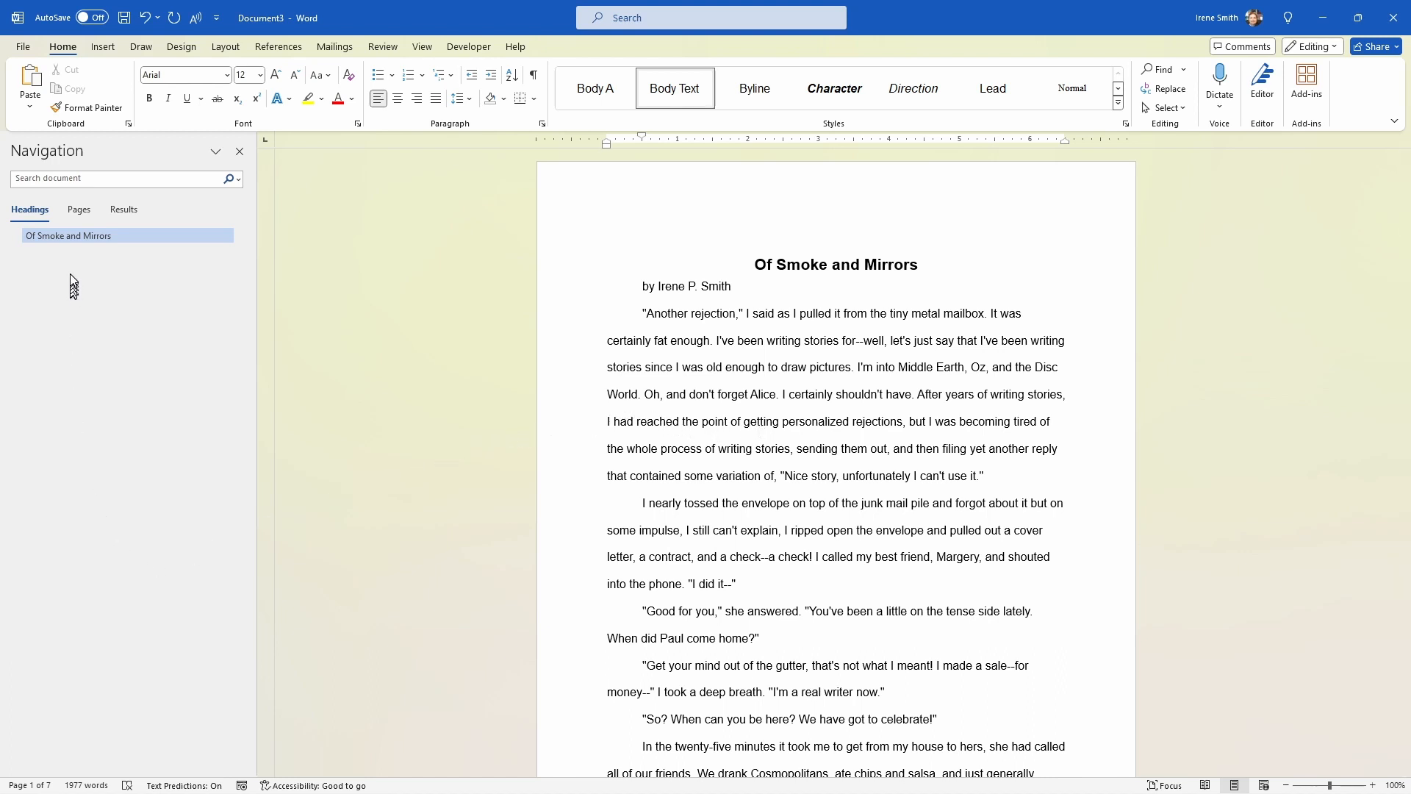
Step: Jump to the "Of Smoke and Mirrors" heading using the document's heading outline
left_click(94, 238)
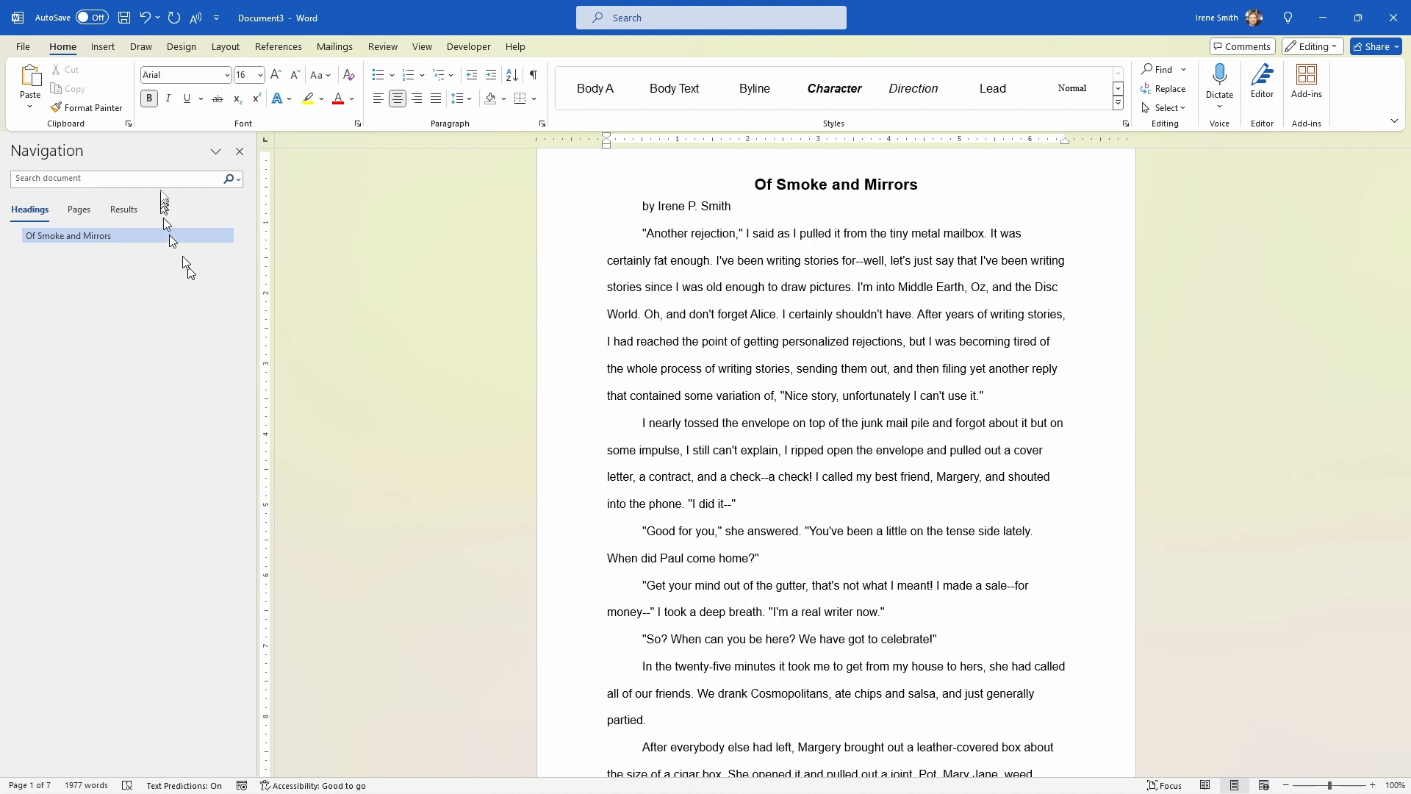
left_click(103, 235)
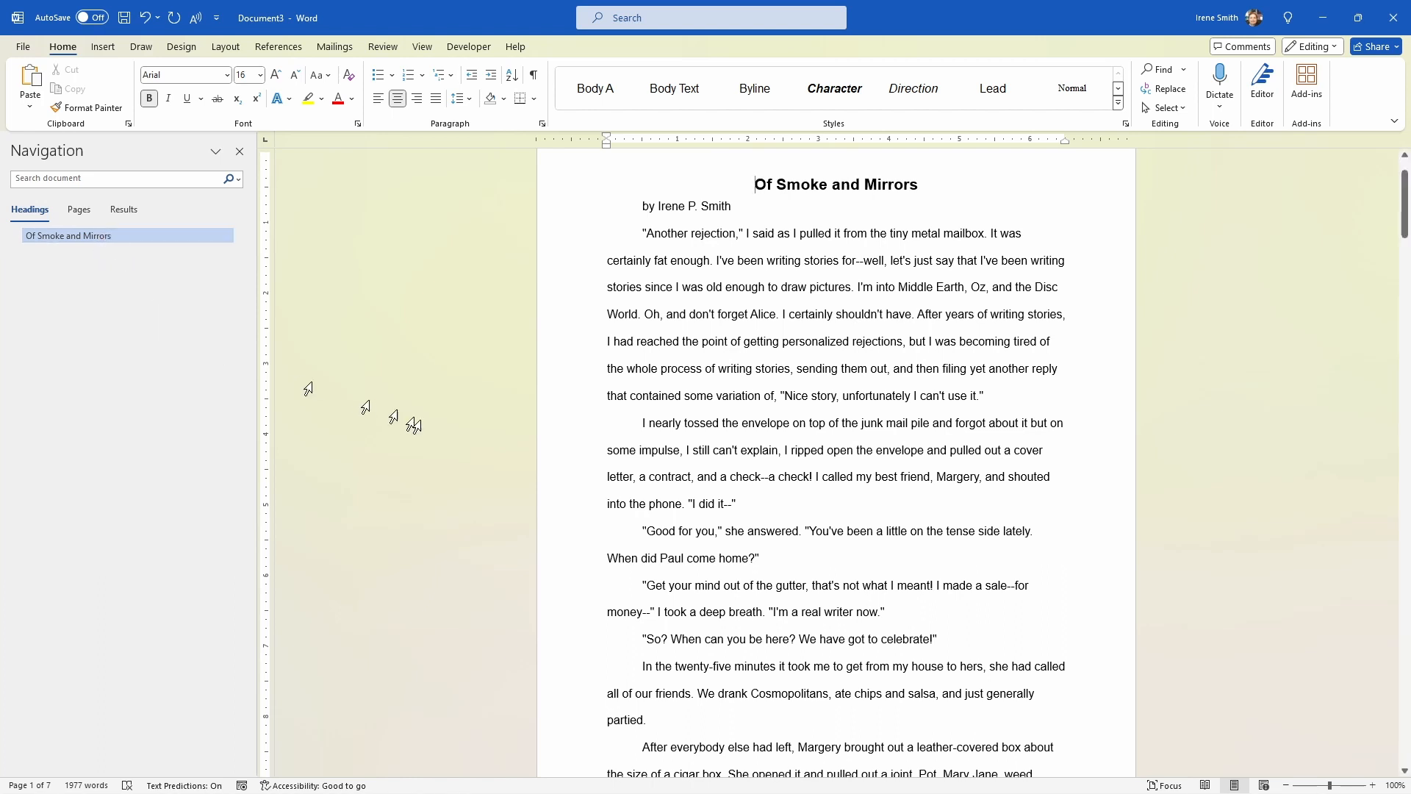
Step: Apply the orange heading style listed after Heading 1 to the "What Happens Next?" paragraph on the first page
left_click(811, 620)
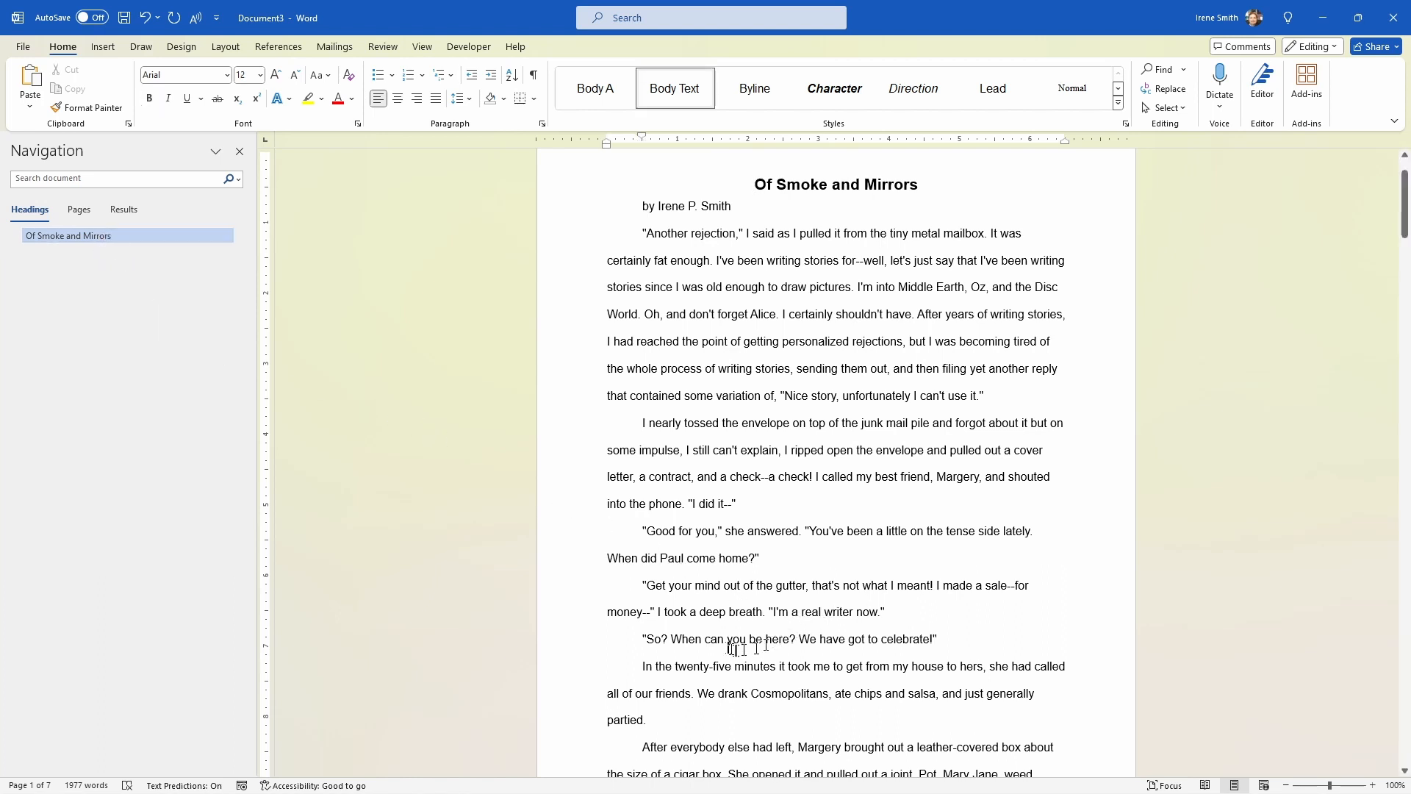
scroll(717, 645, "down", 1)
scroll(835, 505, "down", 3)
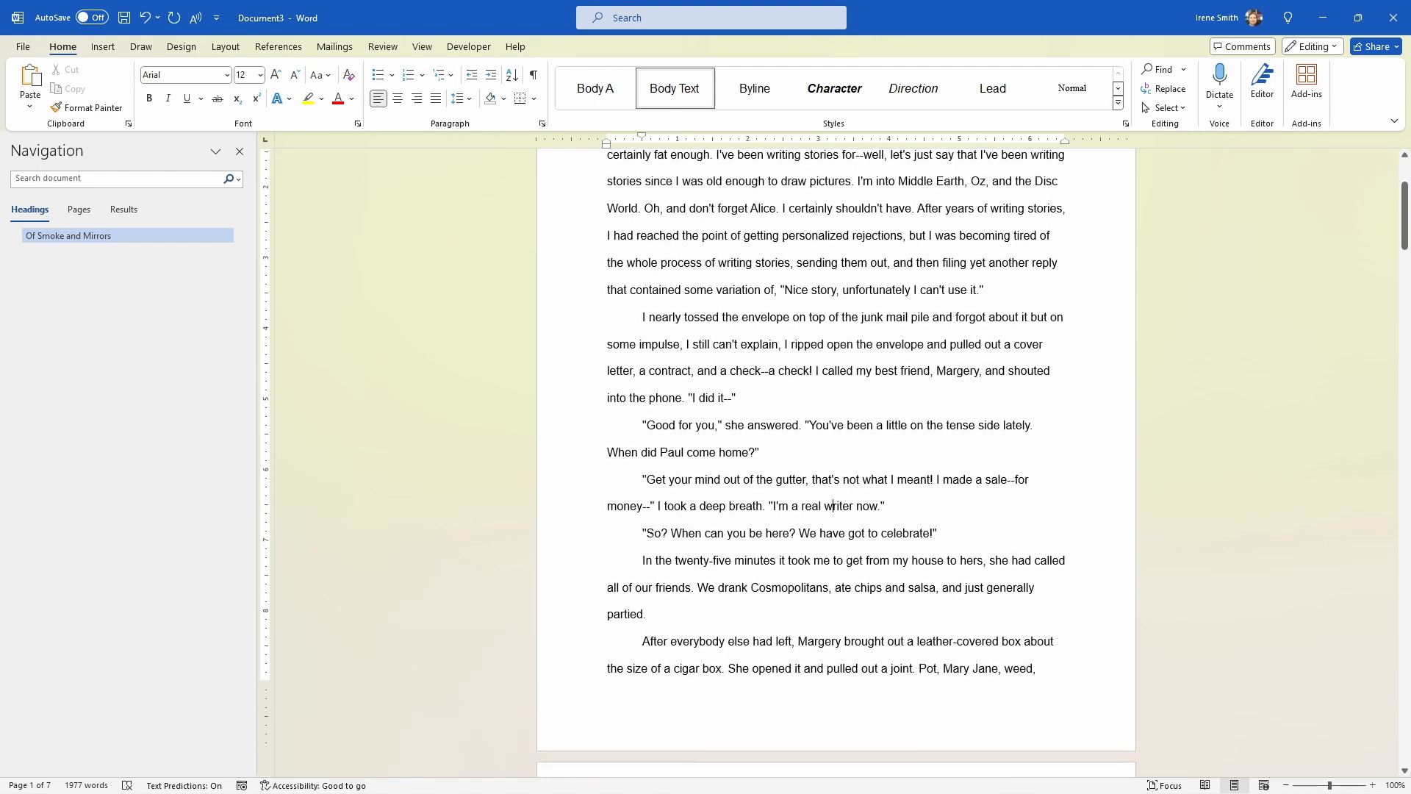
left_click(682, 619)
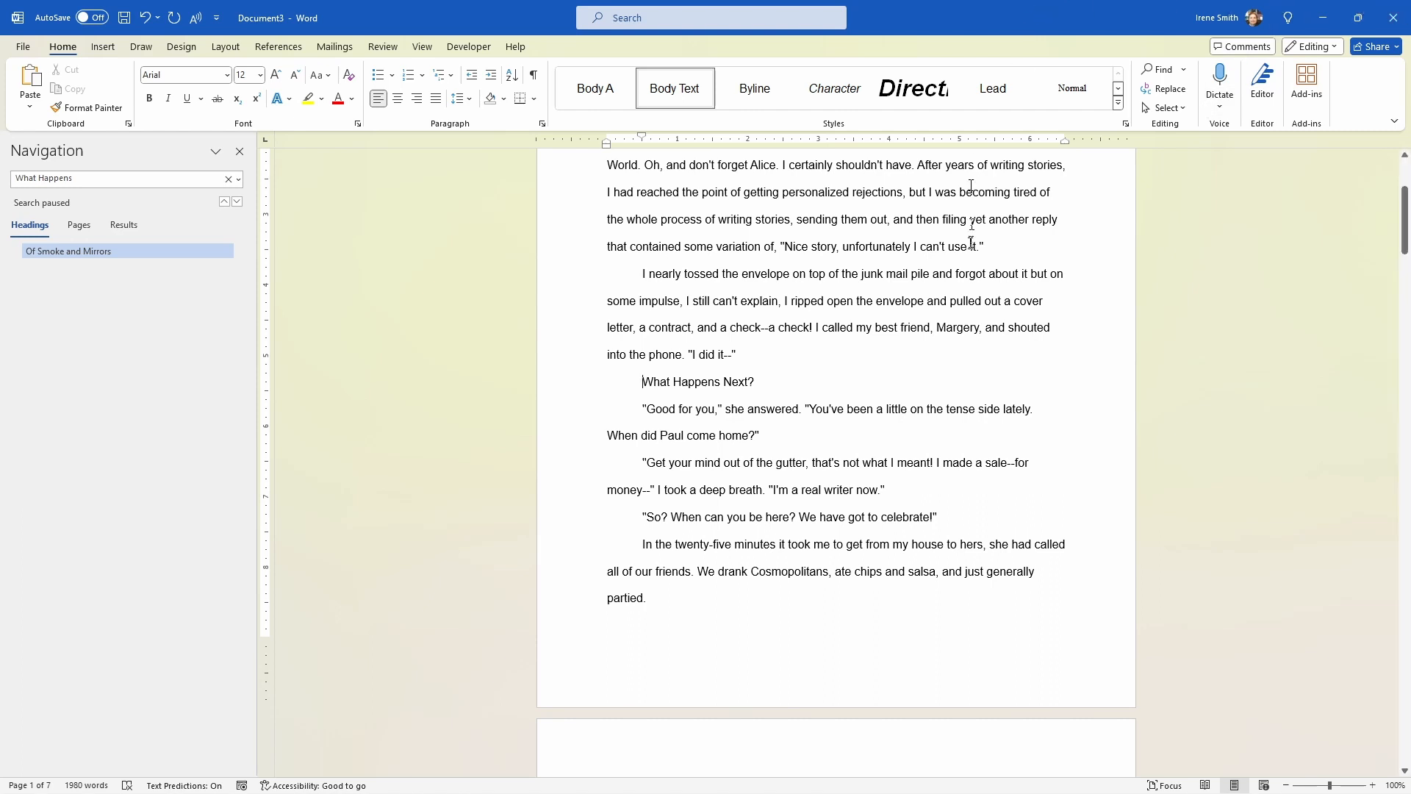
left_click(1118, 103)
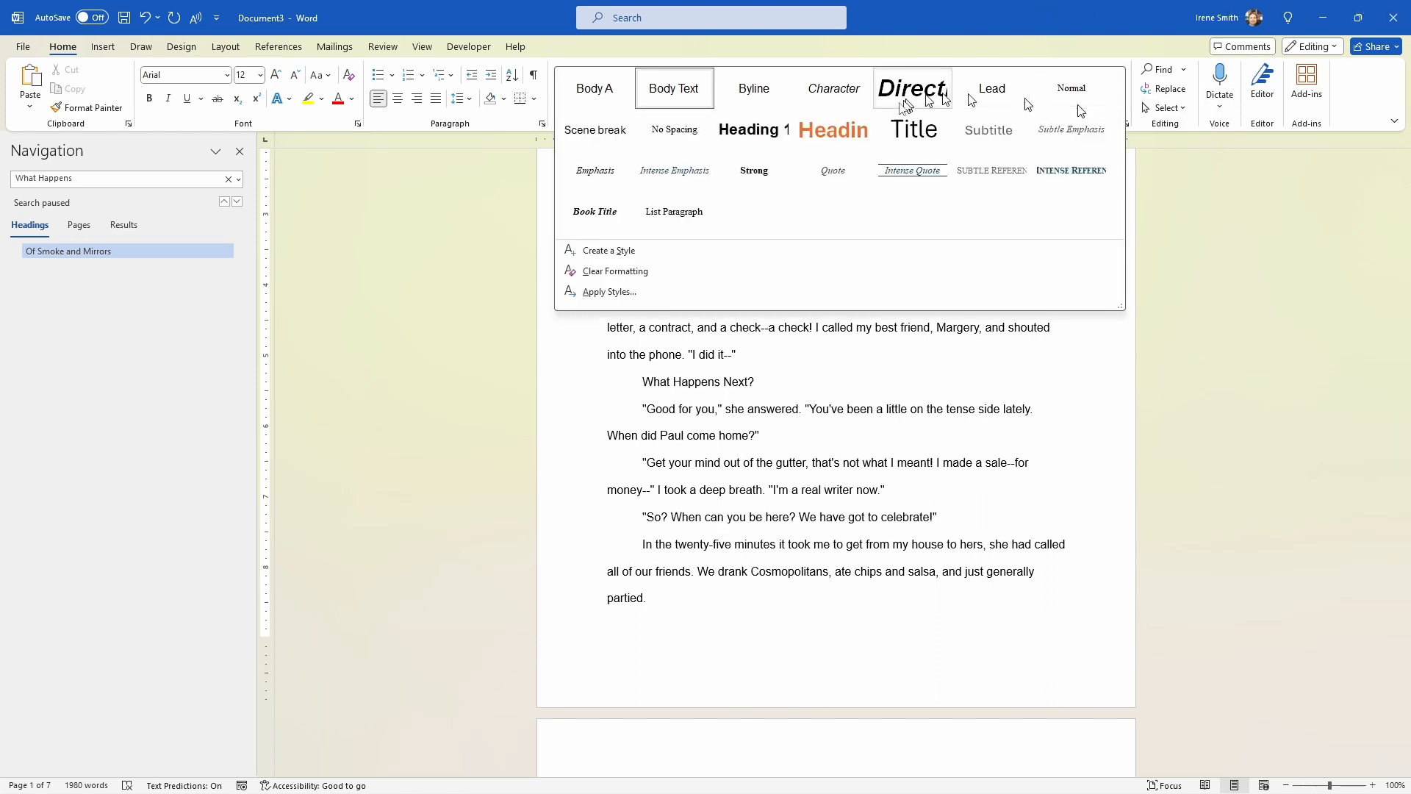
left_click(840, 138)
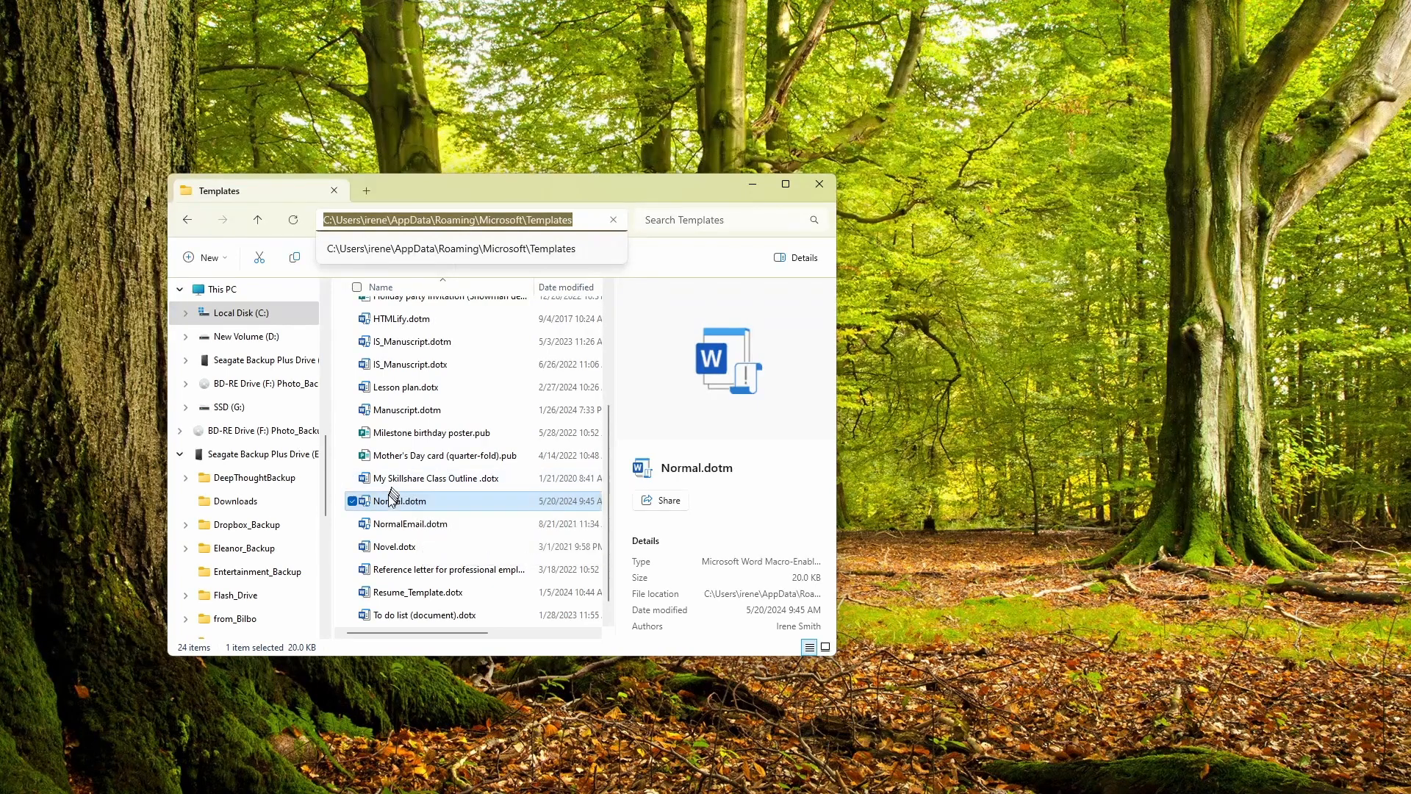
Step: Leave the folder path unchanged and delete the Normal.dotm template from the Microsoft Templates folder
key("Escape")
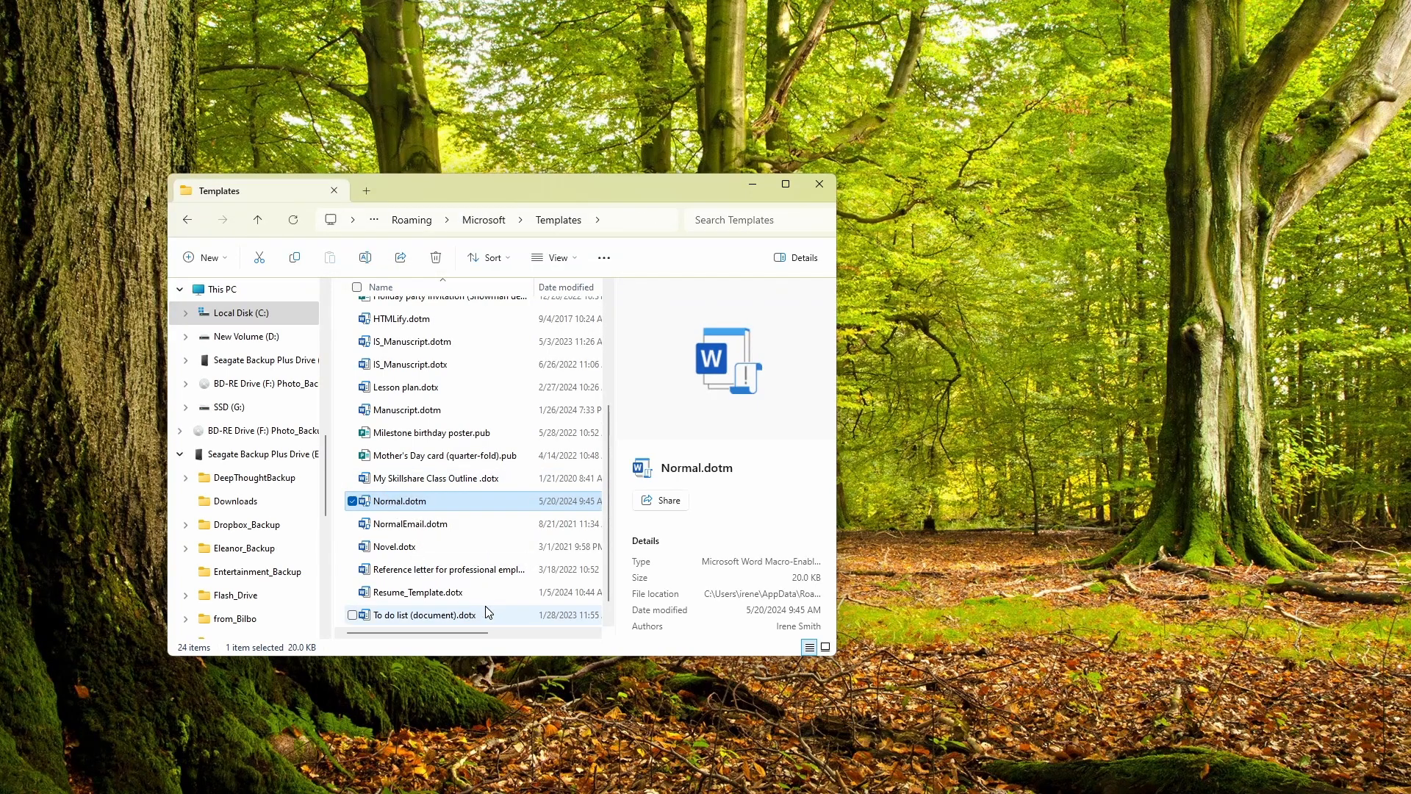
key("Delete")
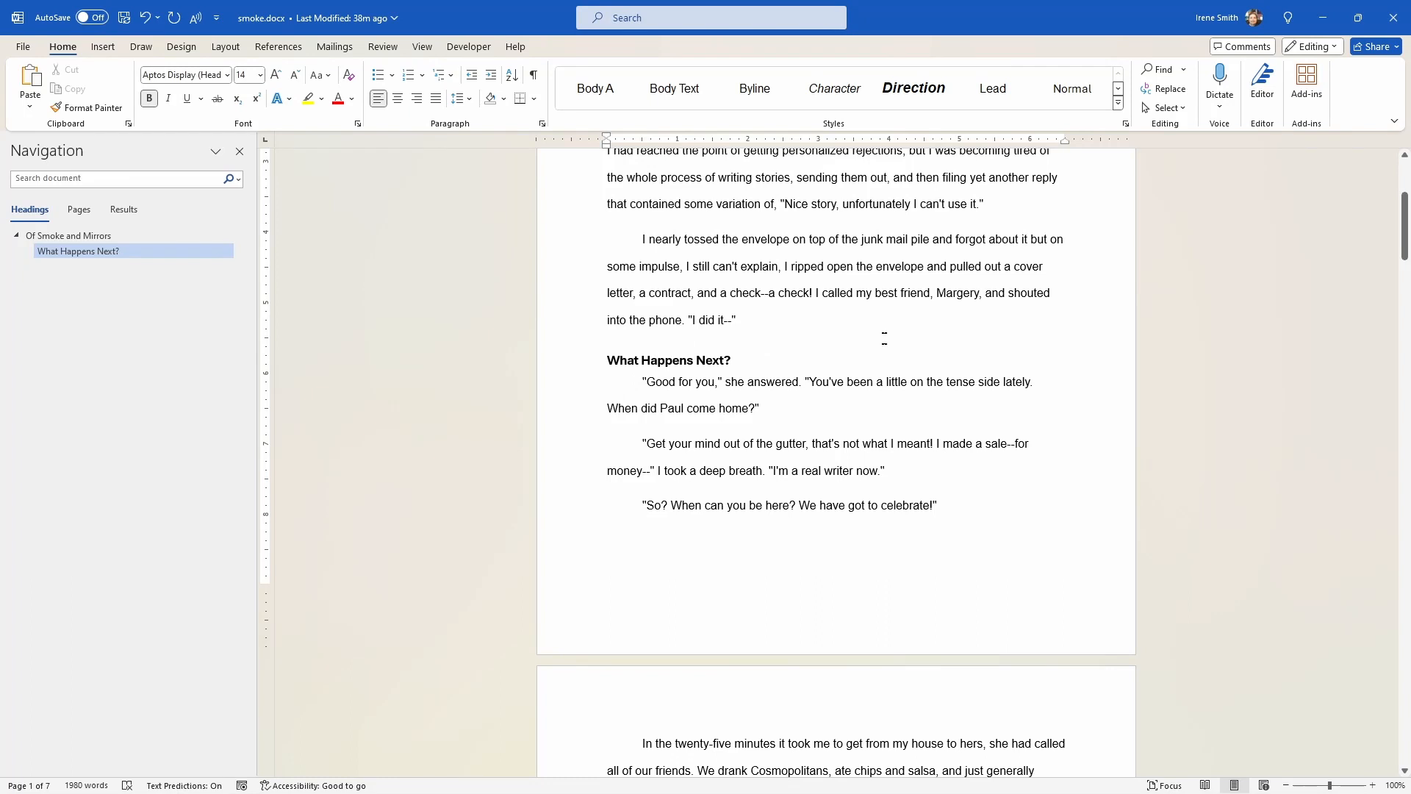
Step: In smoke.docx in Word, check the styles of the byline, the body paragraph above "What Happens Next?" and that heading, ending at the heading's end
left_click(869, 344)
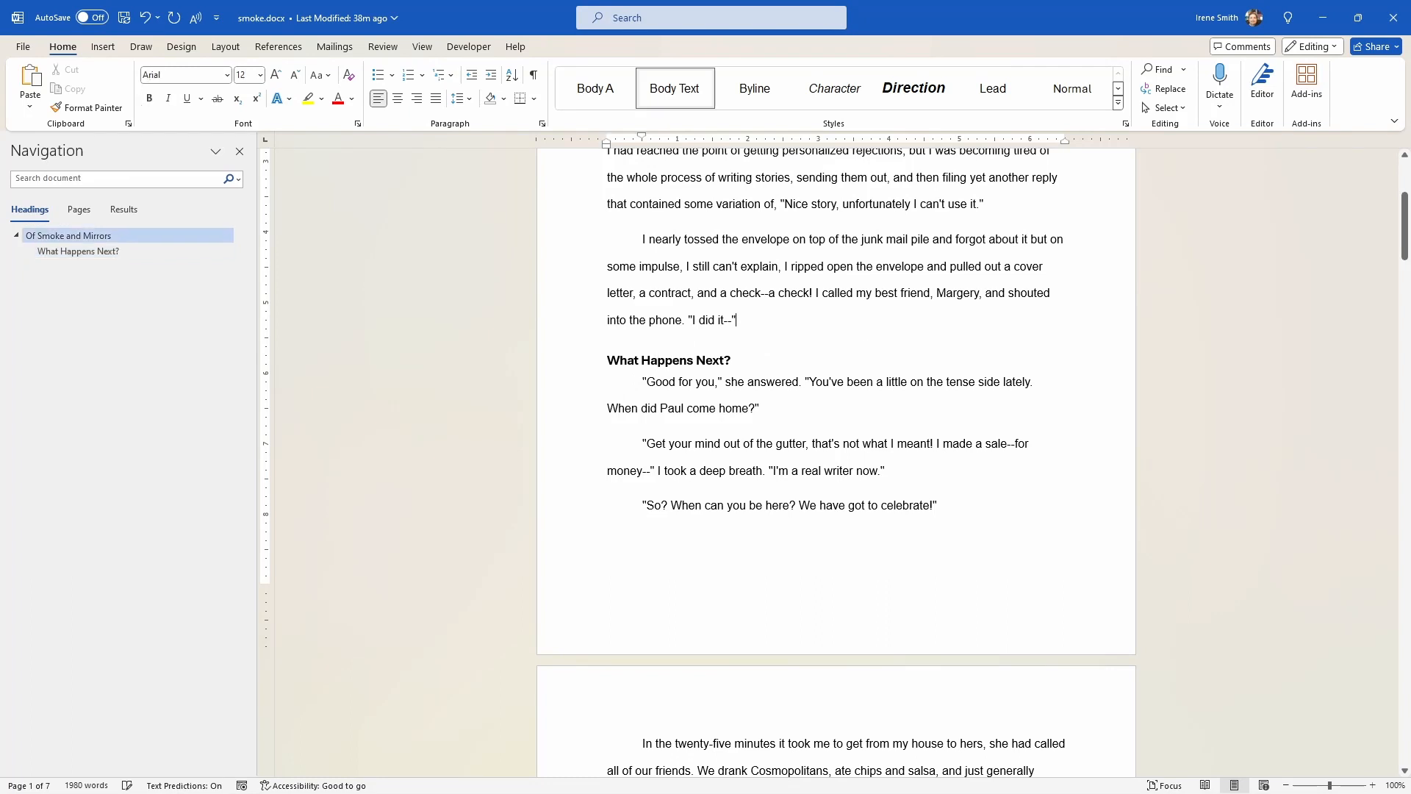
left_click(797, 361)
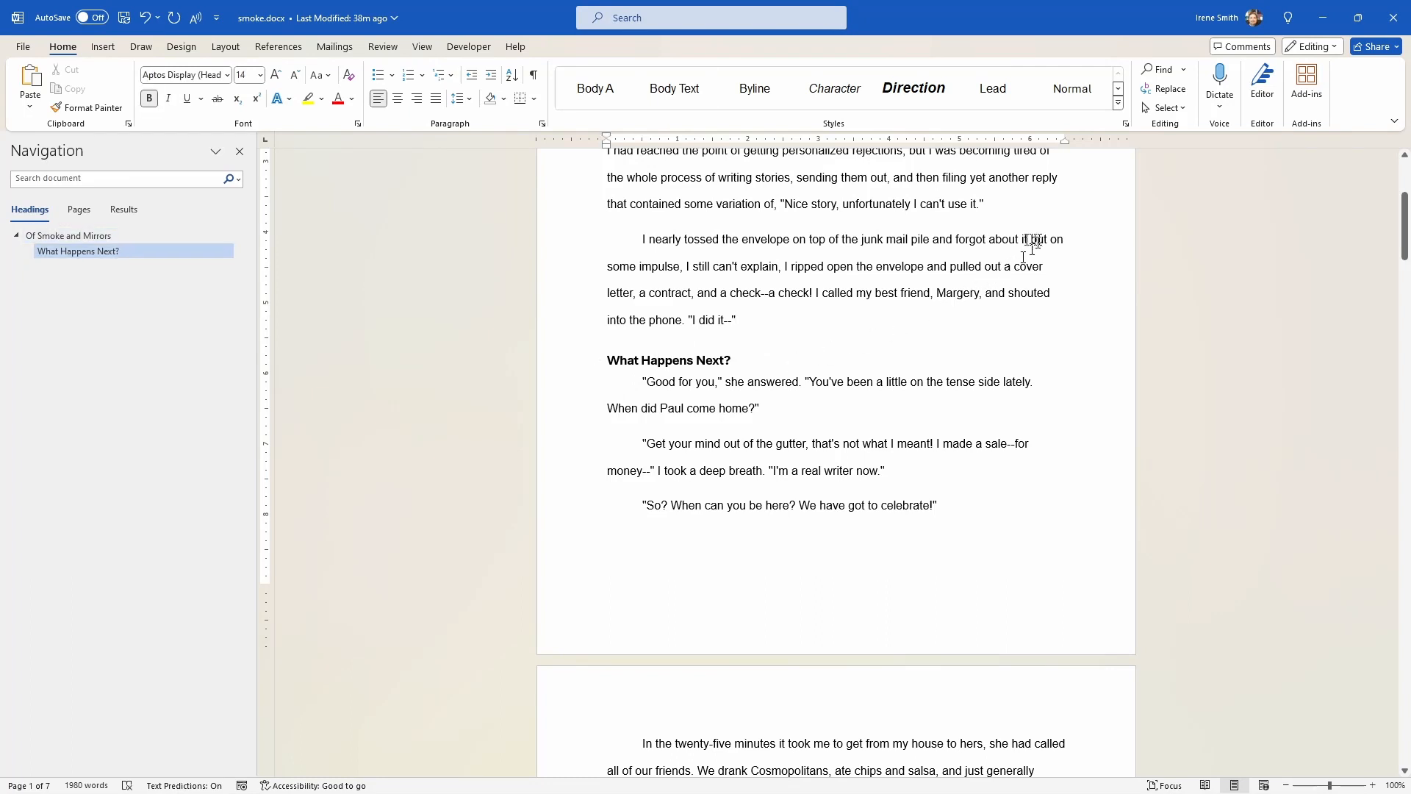
scroll(981, 269, "up", 3)
scroll(967, 276, "up", 2)
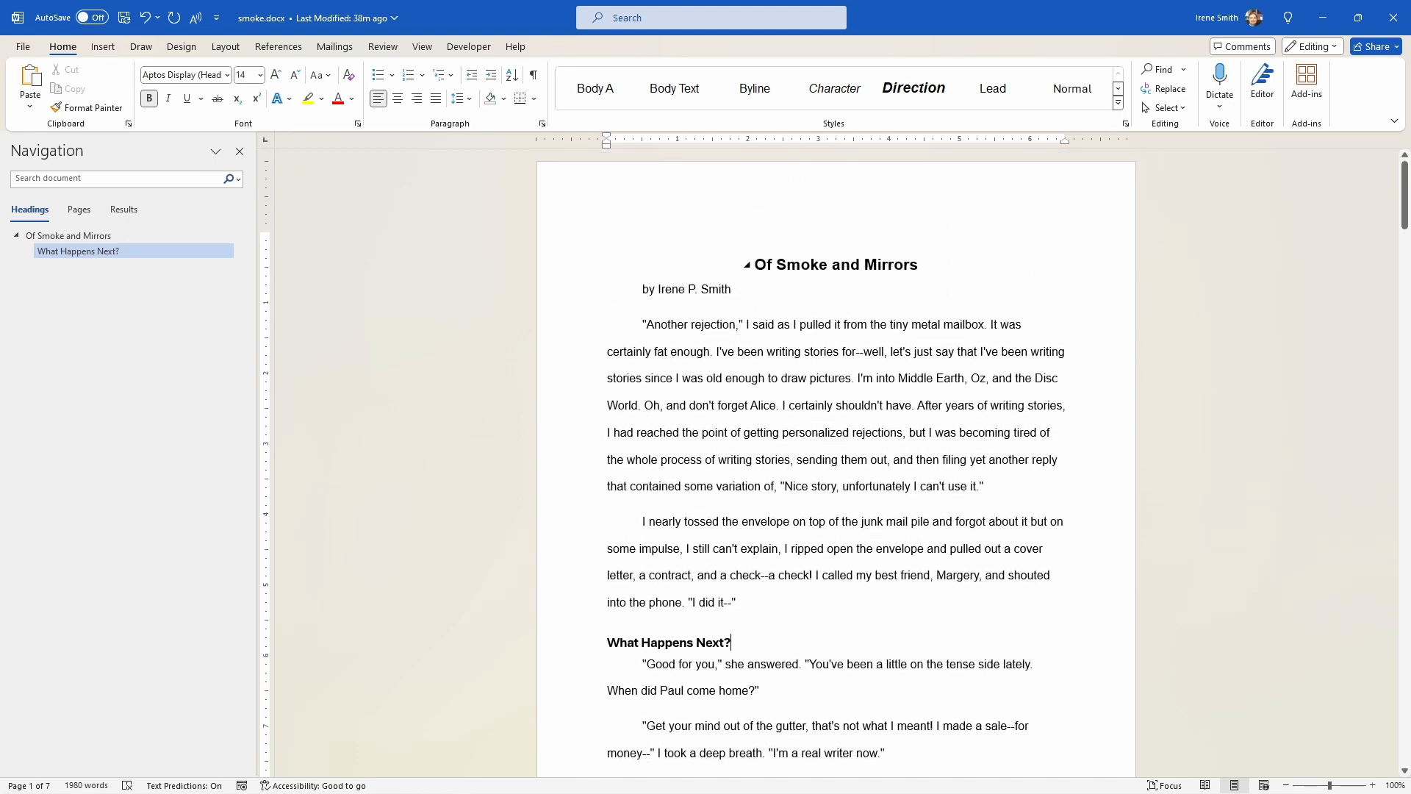
left_click(701, 289)
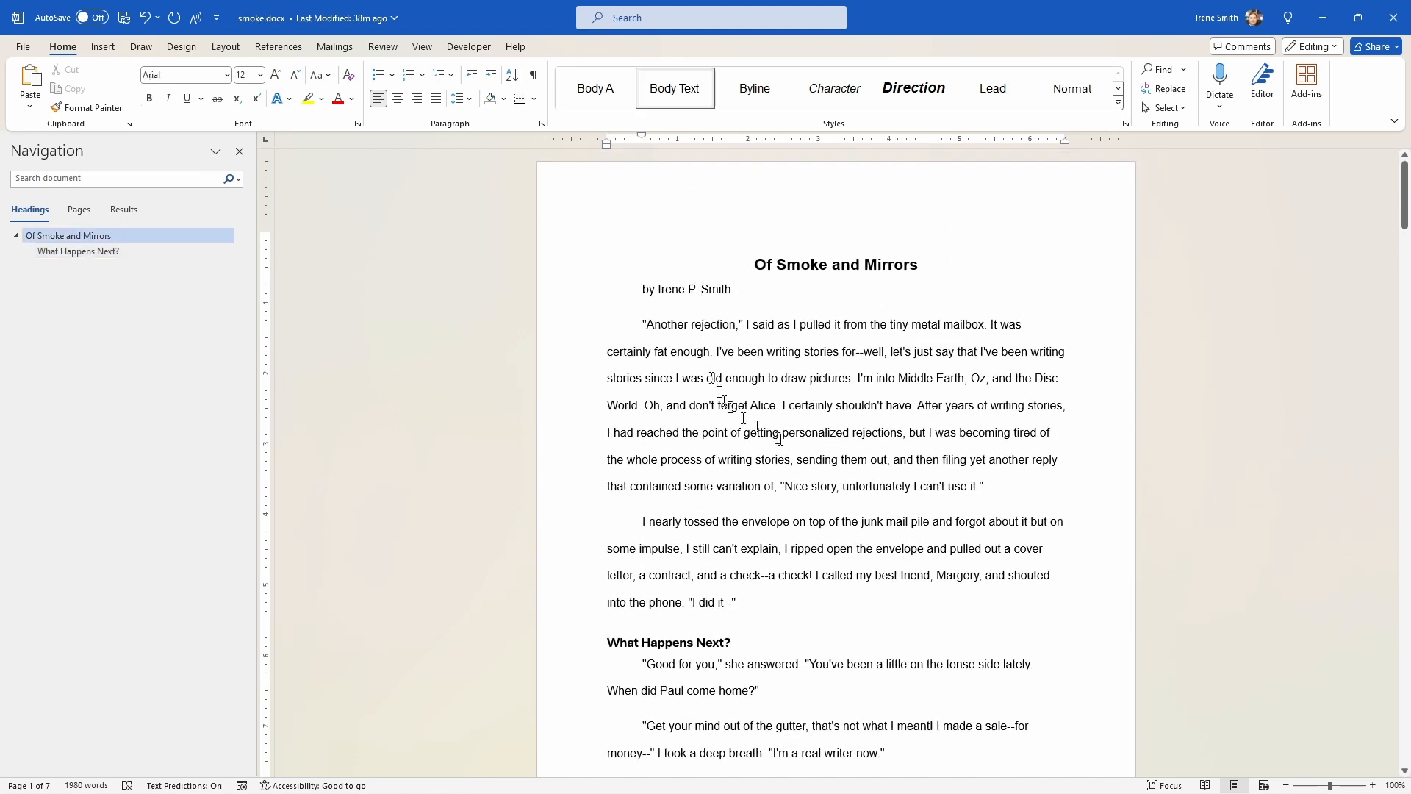
scroll(779, 441, "down", 2)
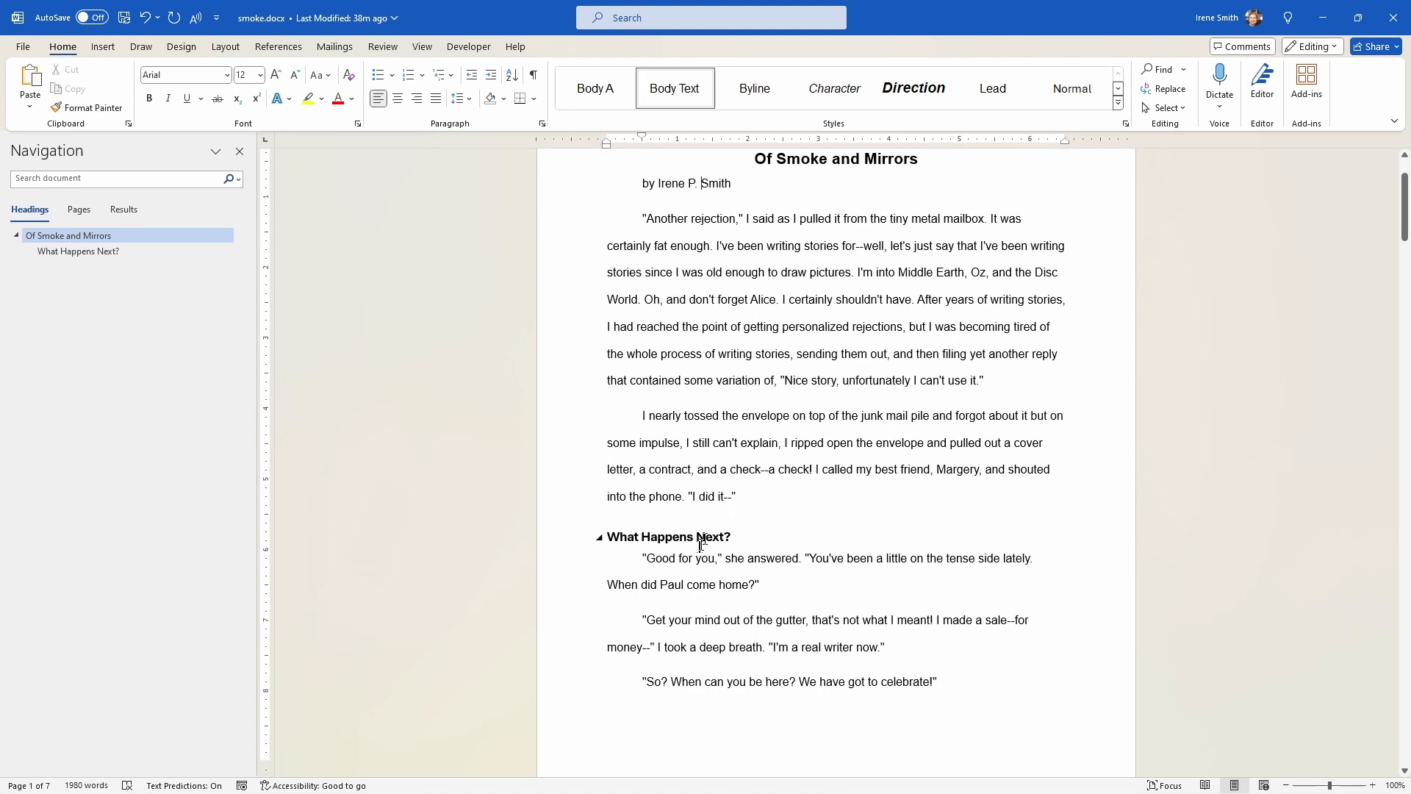
left_click(697, 537)
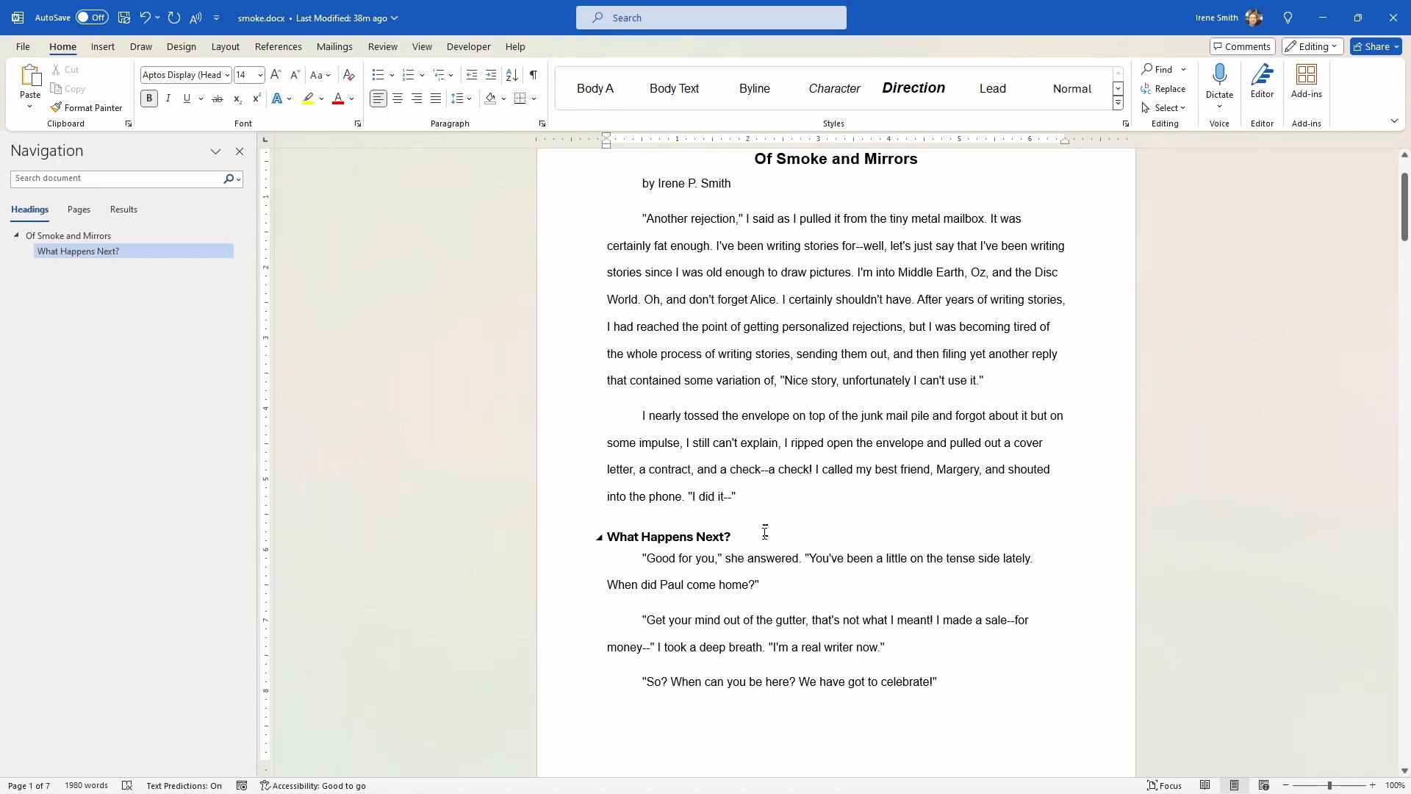
key("End")
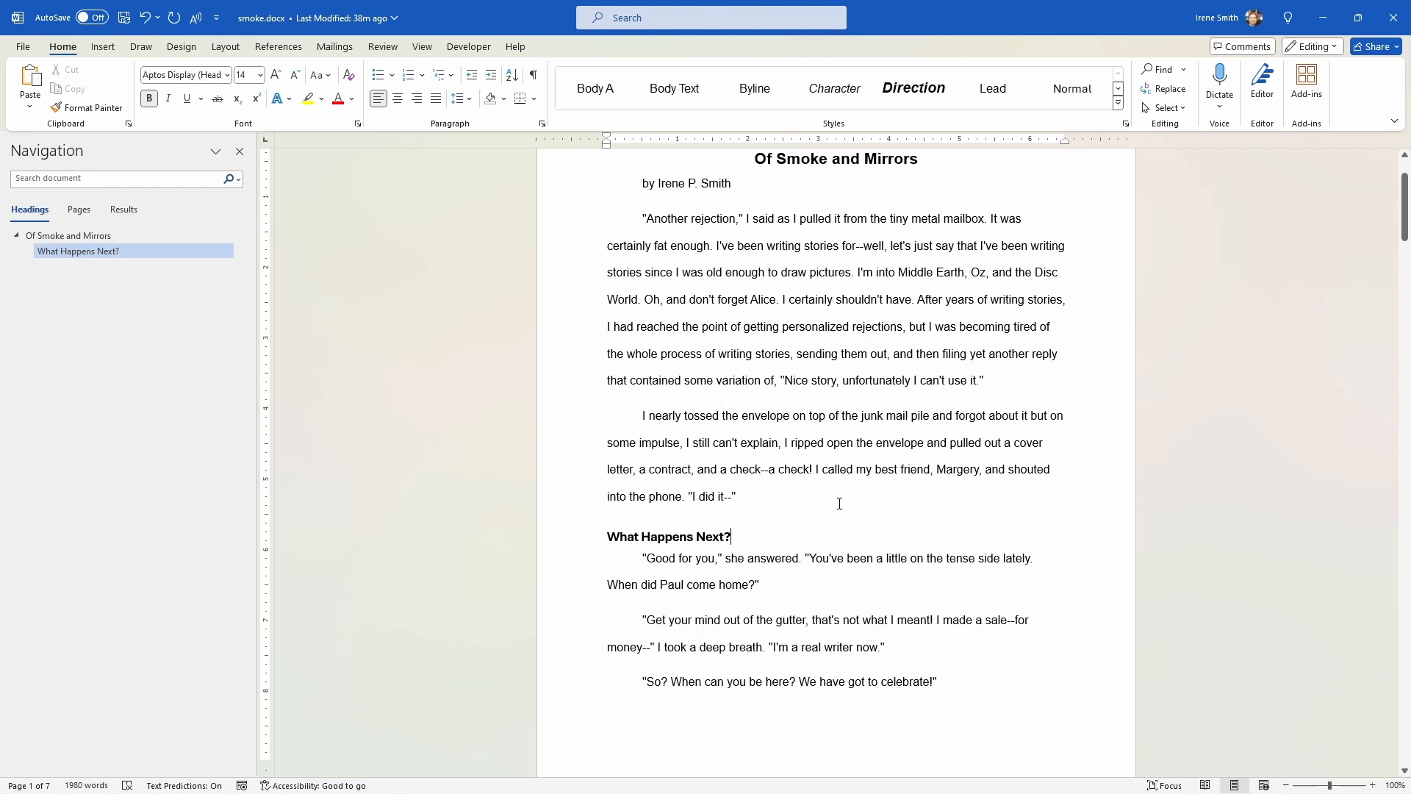